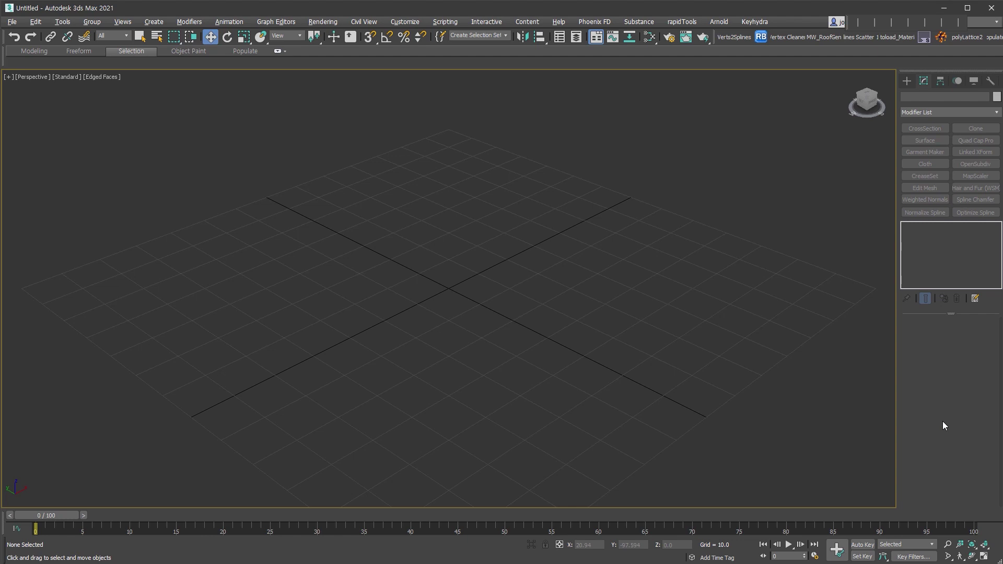
Draw a circle spline with a radius of about 55.4 on the ground grid
key(shift+s)
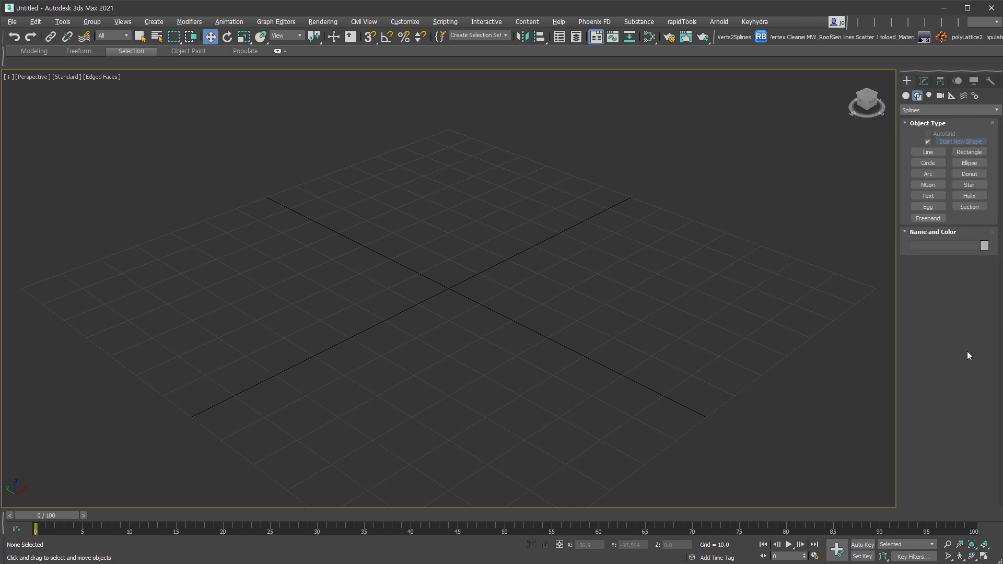
click(927, 163)
drag(417, 306, 555, 425)
middle_drag(555, 425, 569, 398)
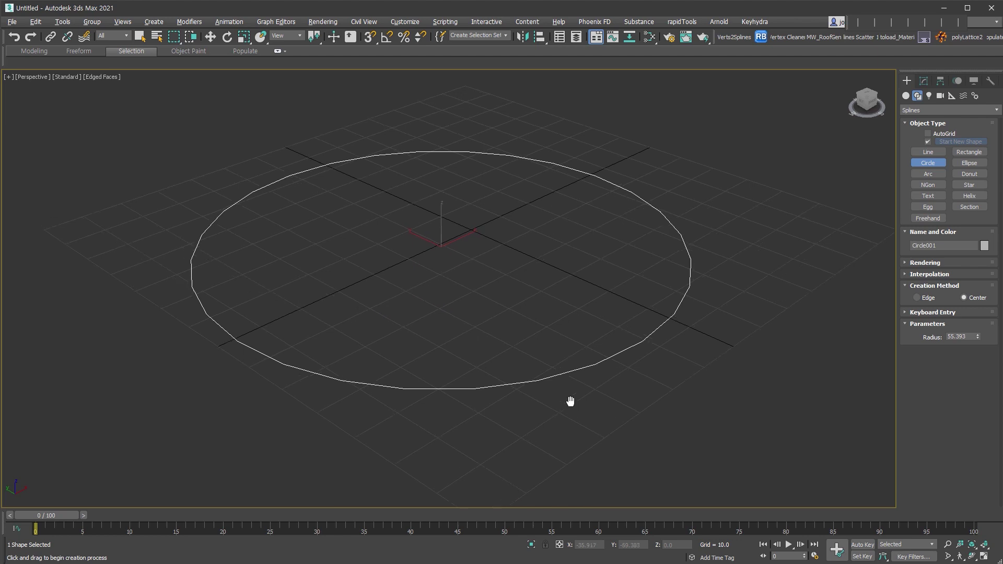
Convert the circle to an Editable Spline
click(924, 82)
key(alt+c)
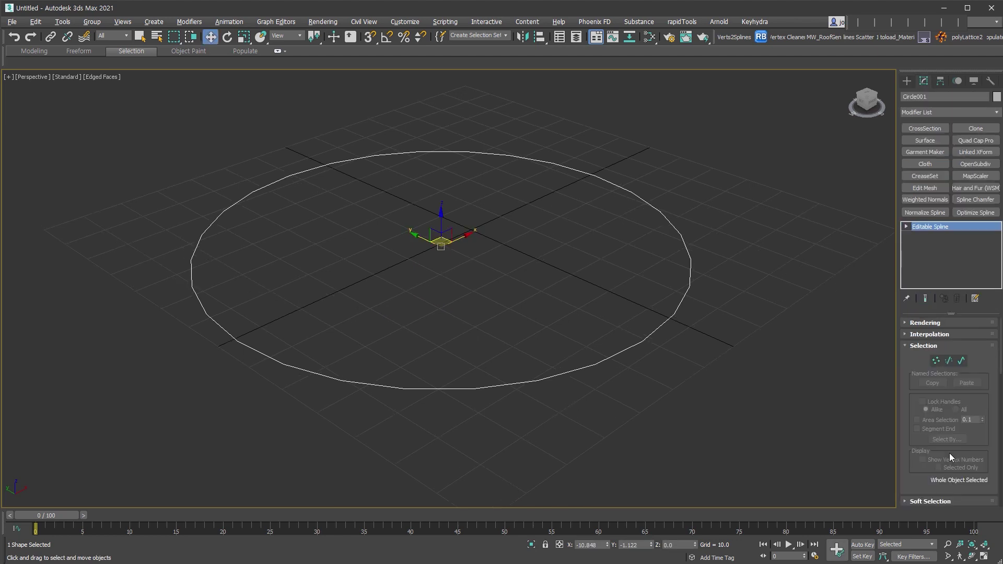
right_click(464, 241)
mouse_move(568, 372)
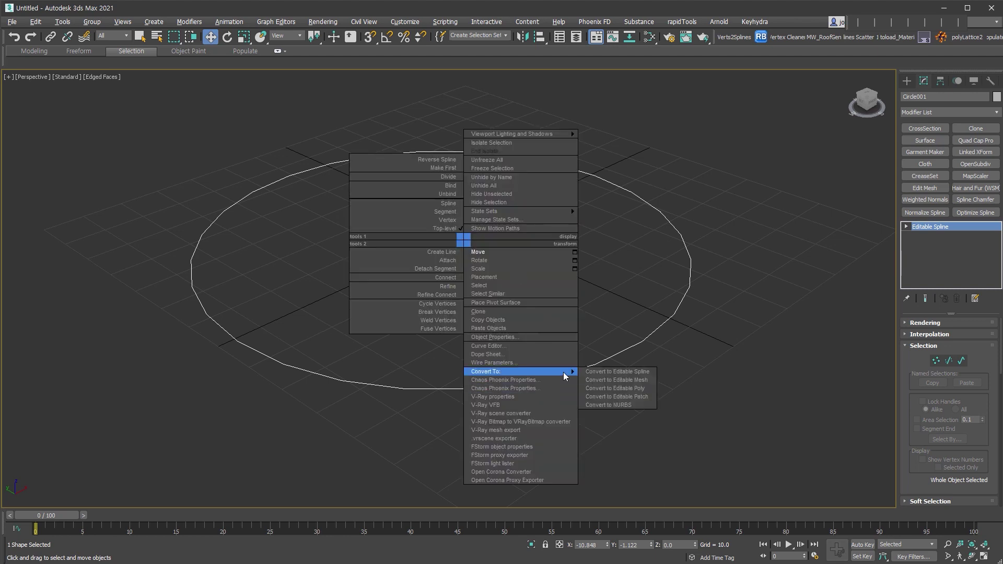
click(652, 372)
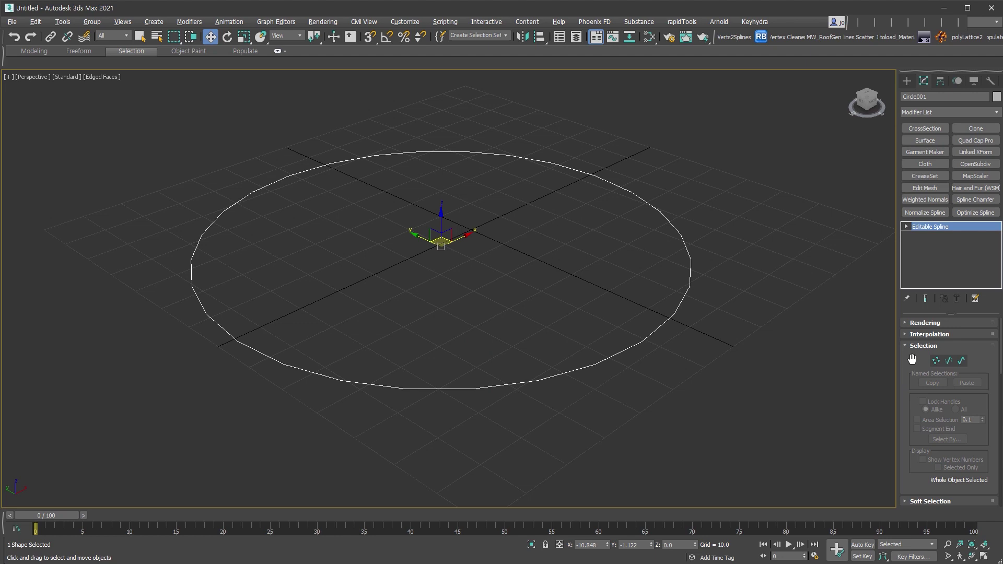
scroll(919, 366, down, 4)
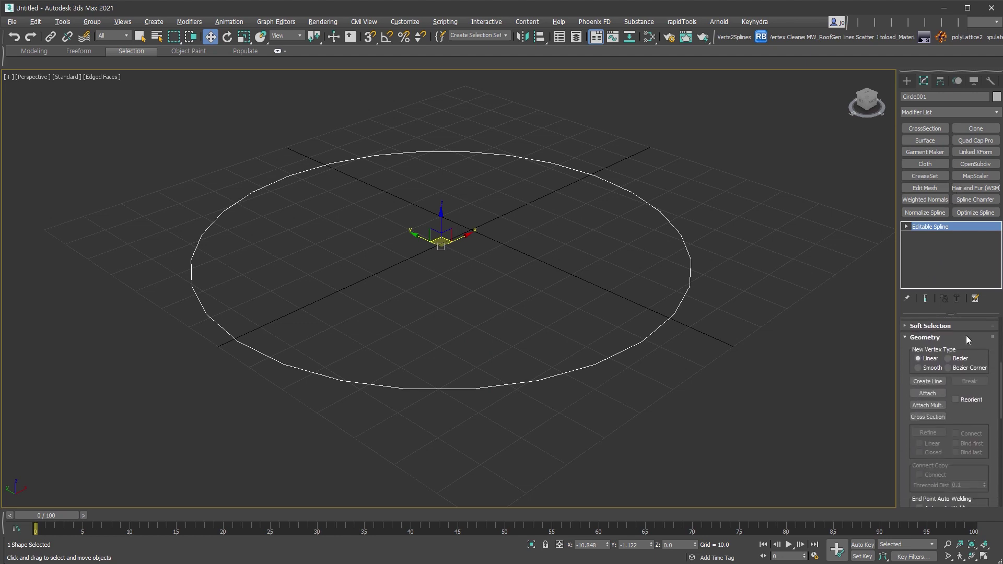
click(923, 417)
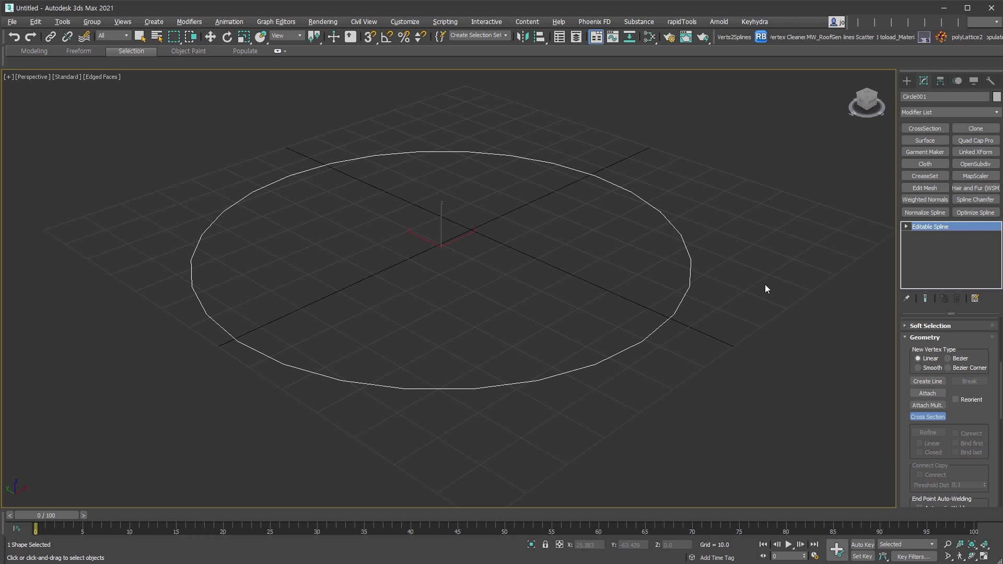
key(w)
Select the circle at Spline level and outline it outward to create a larger surrounding circle
click(906, 226)
click(924, 253)
key(ctrl+a)
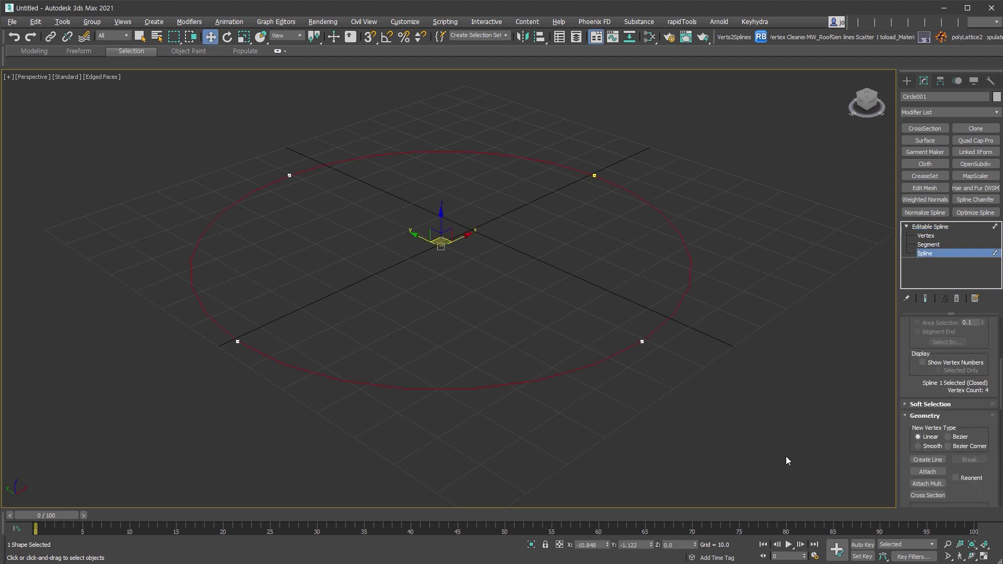
scroll(977, 497, down, 5)
scroll(929, 473, down, 5)
click(927, 347)
drag(672, 318, 823, 409)
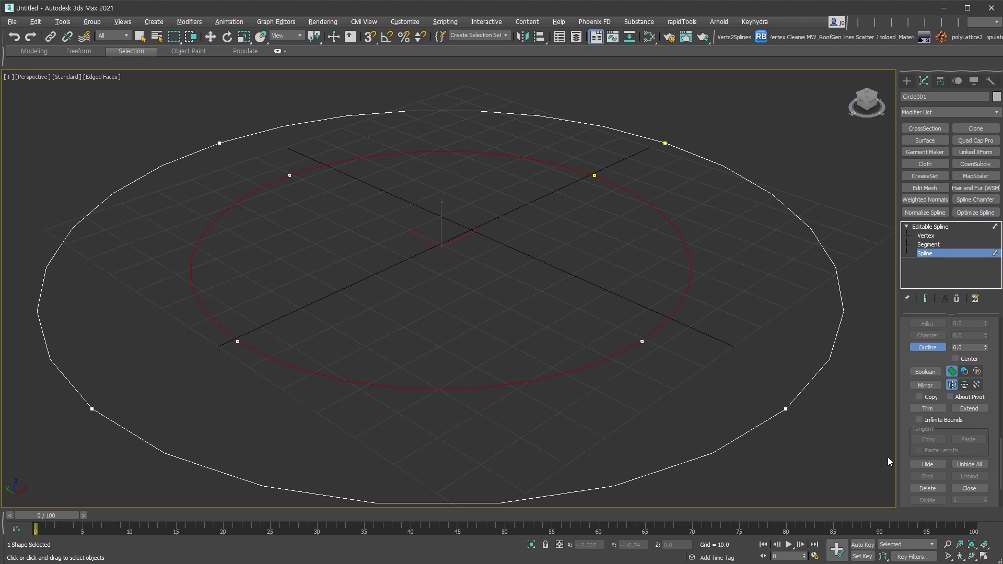
key(w)
Go to Vertex level of the editable spline and turn on the display of vertex numbers
drag(909, 366, 890, 563)
drag(962, 411, 970, 563)
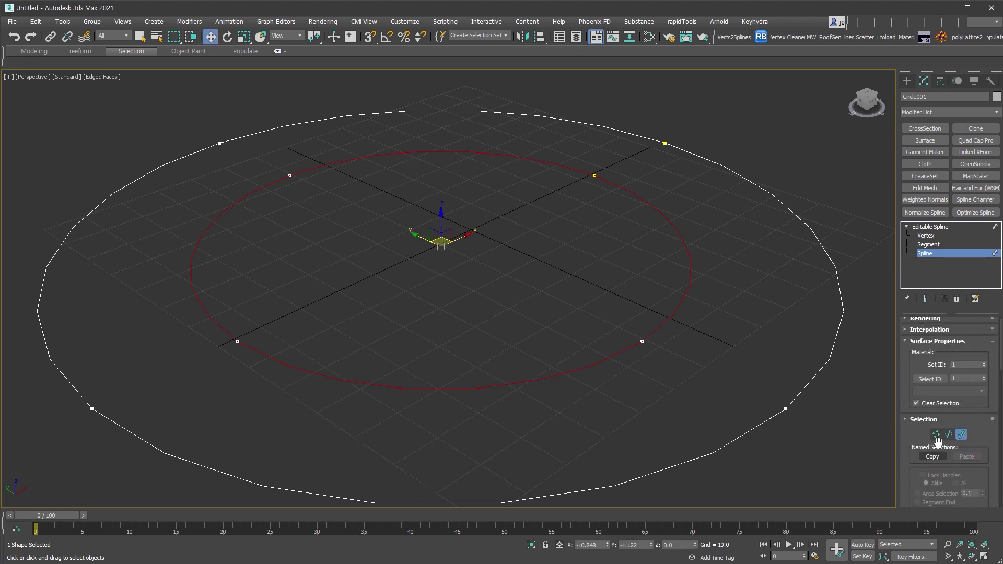
click(936, 435)
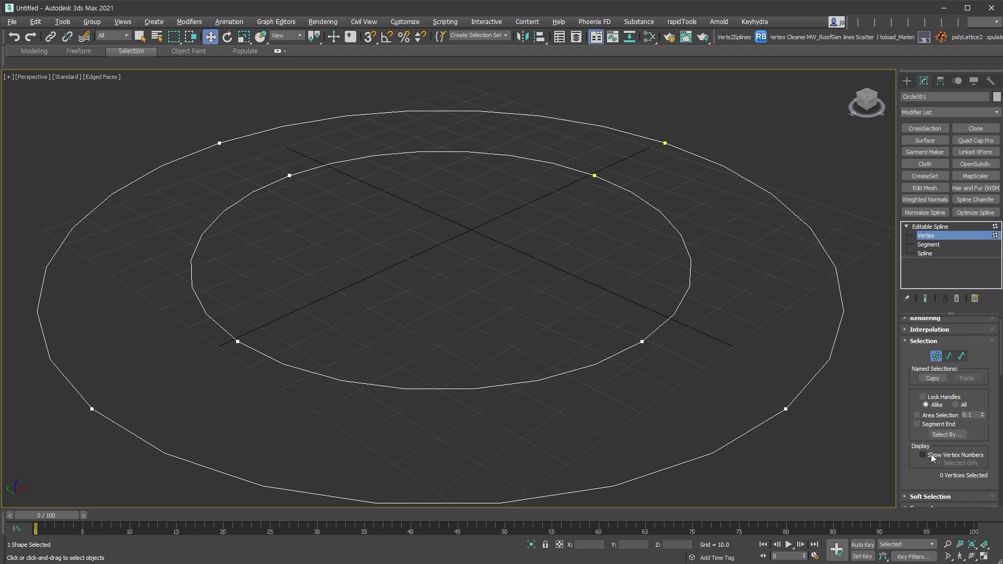
click(923, 456)
Connect the inner circle's vertices to the outer circle's with Cross Section
scroll(929, 405, down, 5)
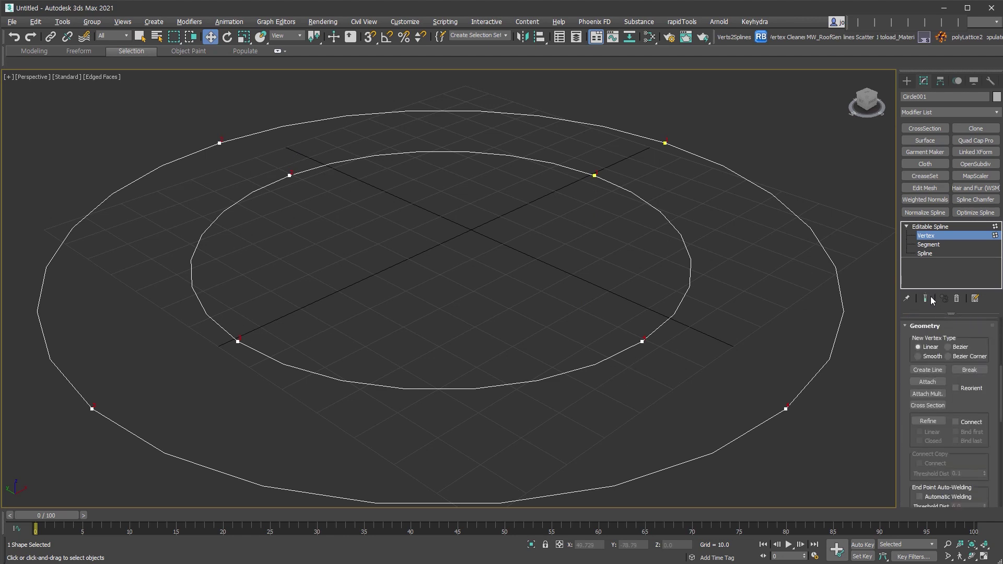
click(928, 405)
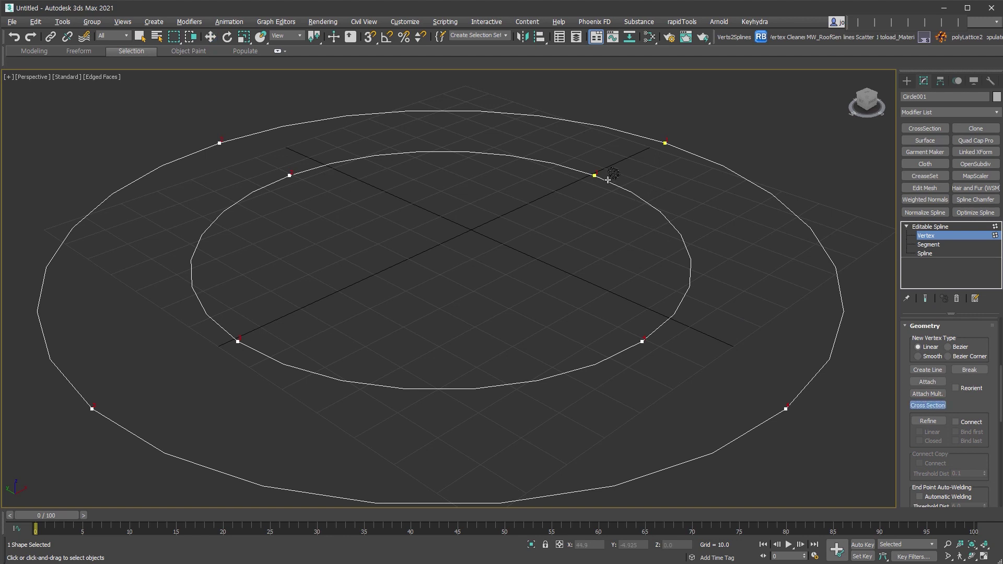
click(702, 157)
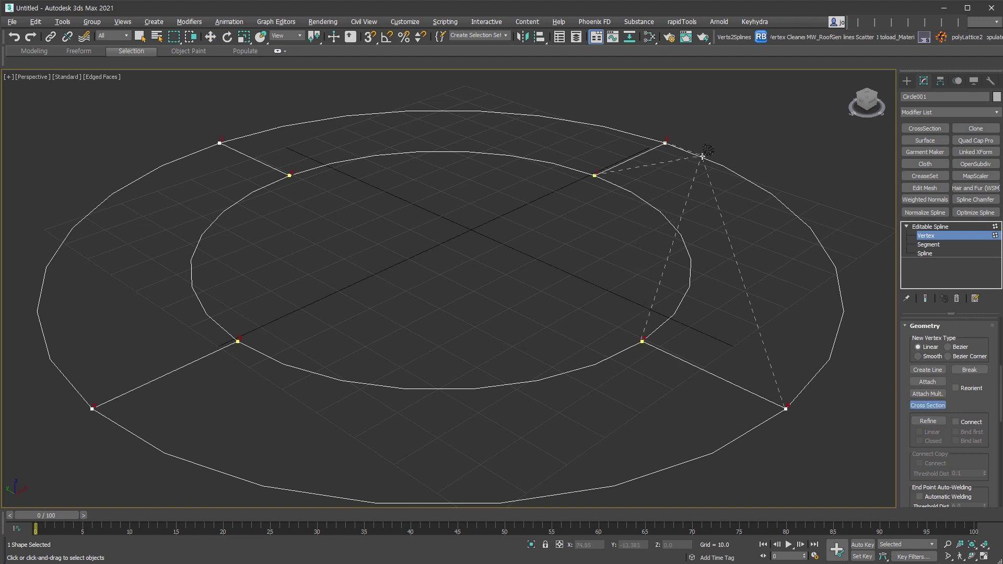
scroll(734, 399, down, 4)
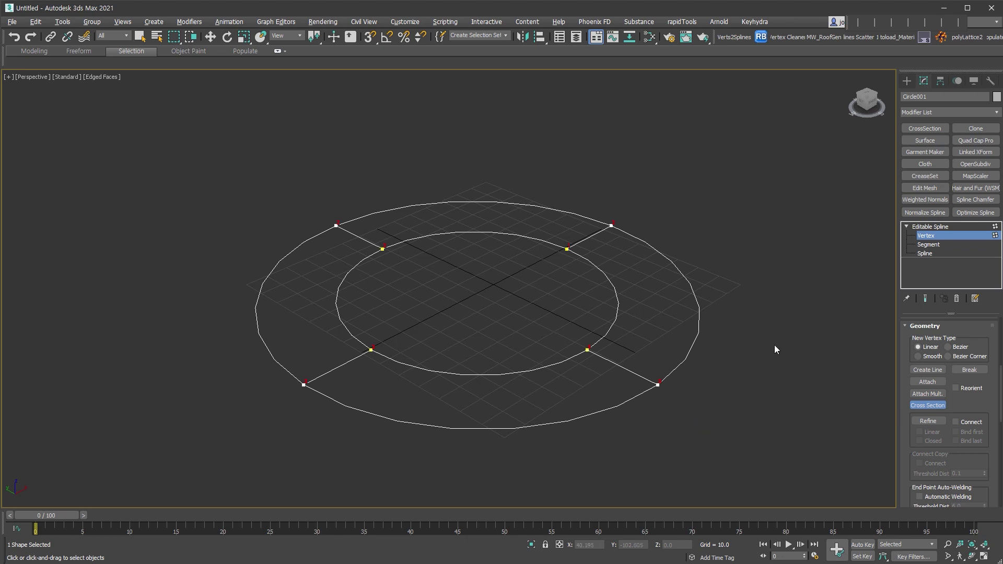
key(w)
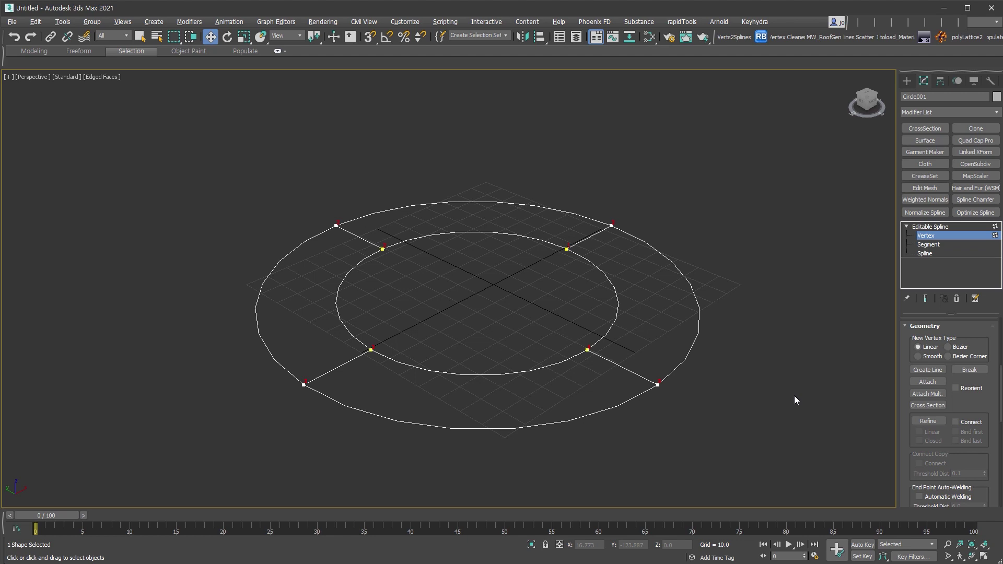
Leave Vertex level and delete the connected circles shape
click(967, 238)
key(Delete)
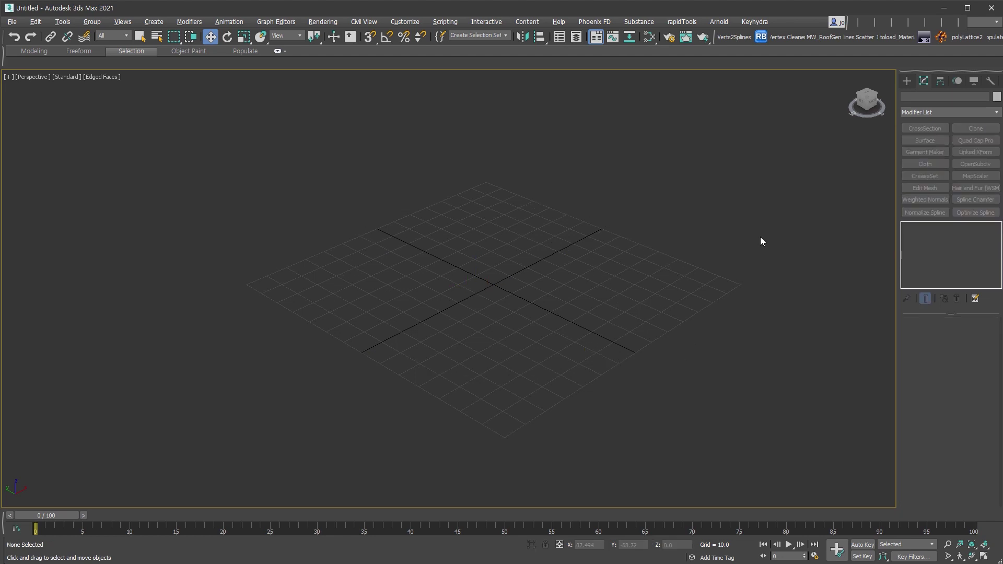
Draw an open three-point curved line with the Smooth initial type beside the ground grid
click(906, 81)
click(928, 151)
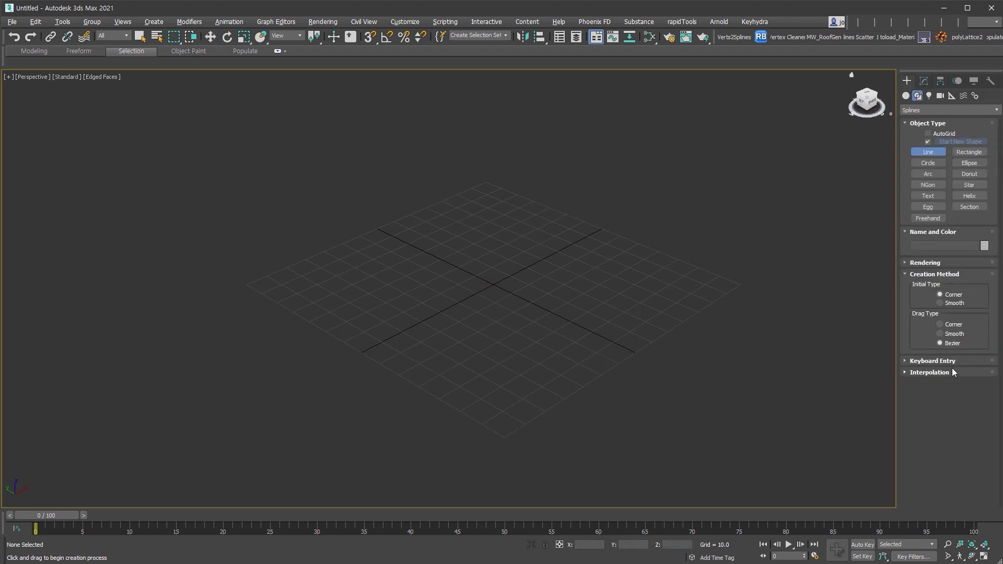
click(121, 237)
click(190, 343)
click(399, 371)
right_click(401, 377)
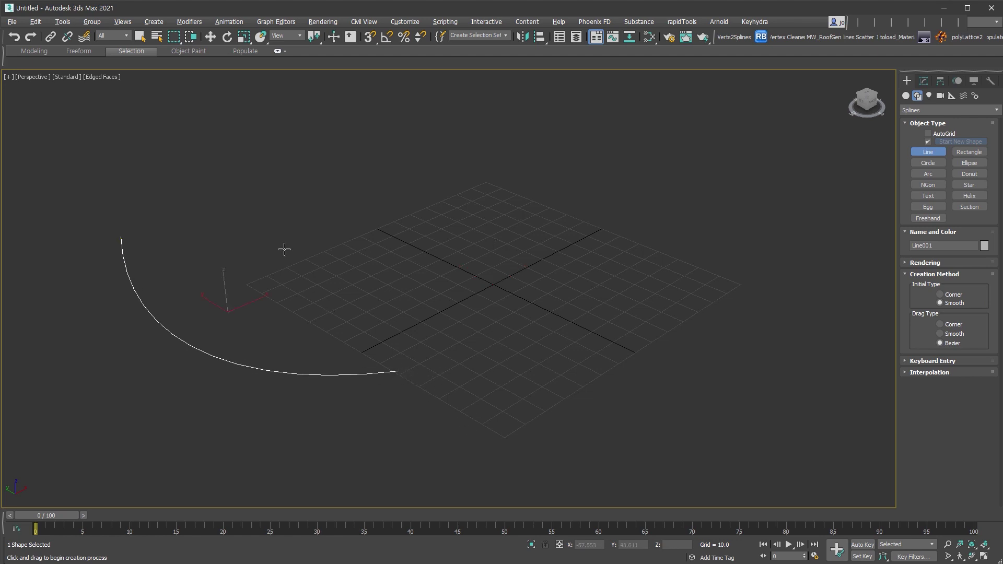
Draw a smooth S-shaped line with four points above the first curve, and hide the grid
click(251, 124)
click(319, 224)
drag(341, 226, 392, 215)
click(461, 226)
click(526, 313)
right_click(573, 351)
middle_drag(573, 351, 636, 407)
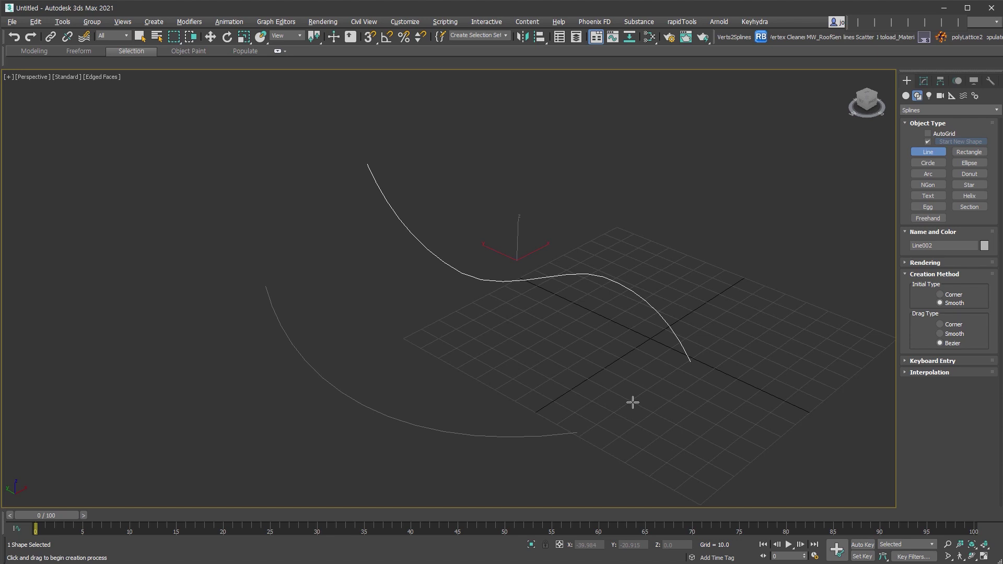
key(g)
key(w)
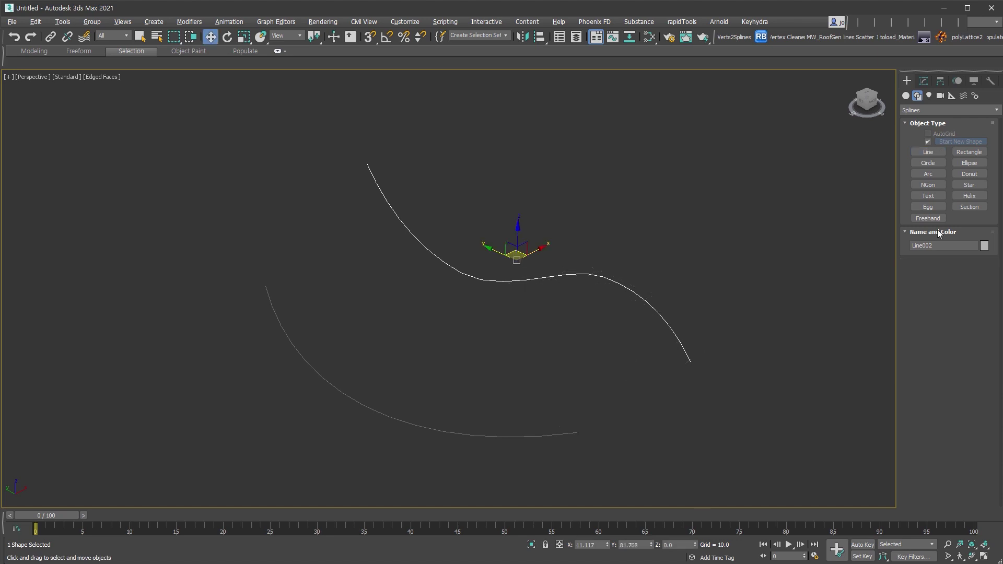
Attach the lower three-point curve to the S-shaped line so both form one shape
click(923, 82)
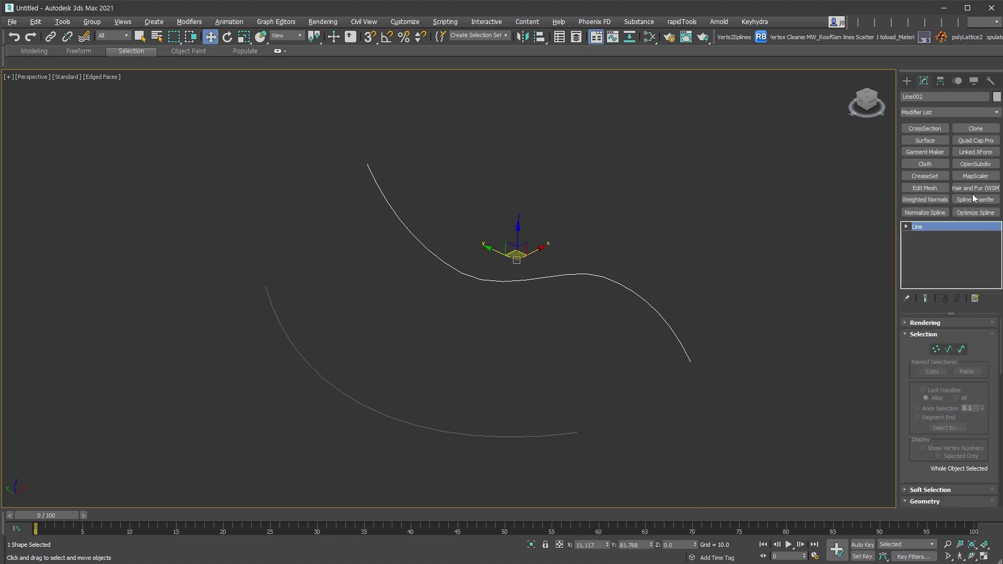
scroll(920, 466, down, 5)
click(927, 365)
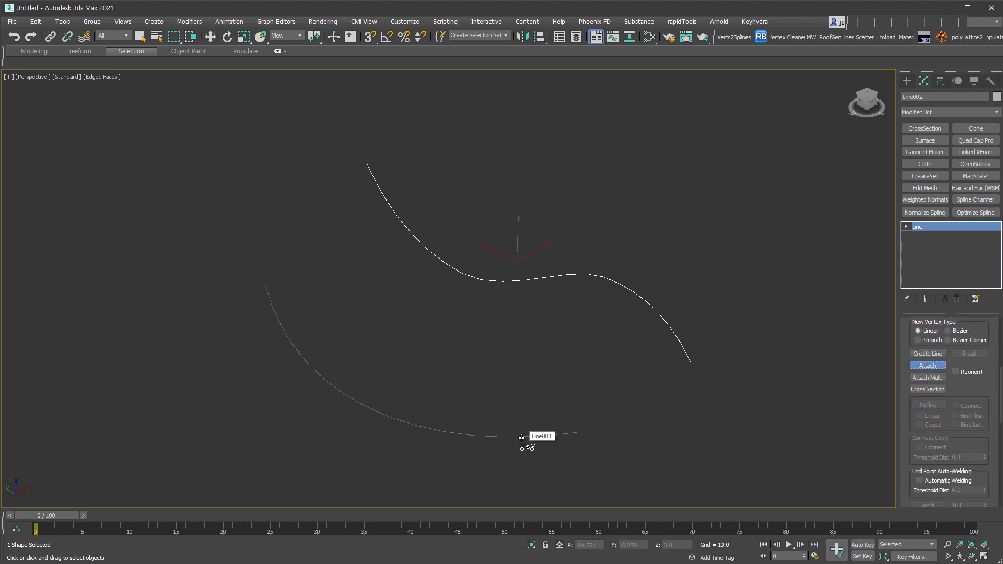
click(521, 438)
key(w)
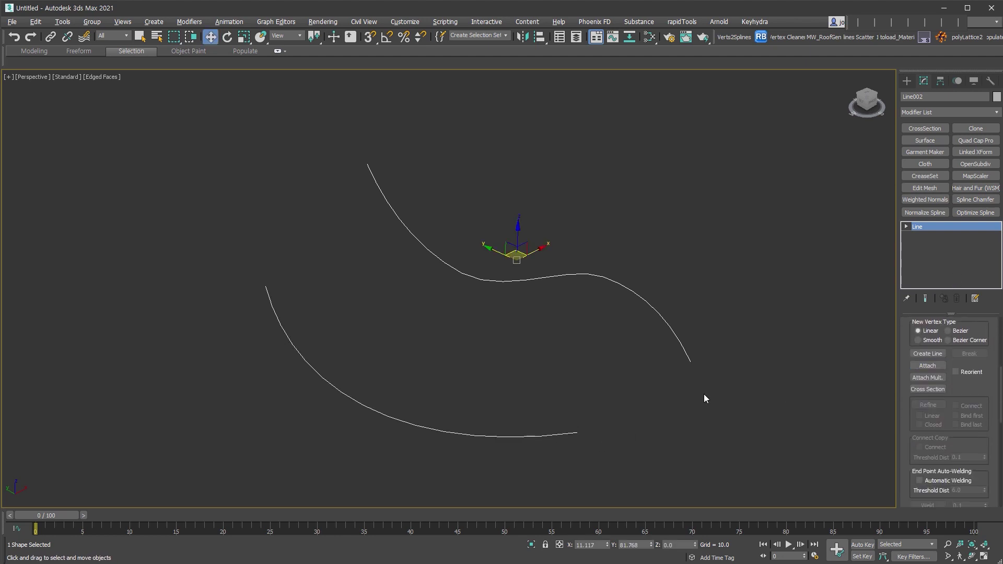
Switch the combined line to Vertex level and show its vertex numbers
key(1)
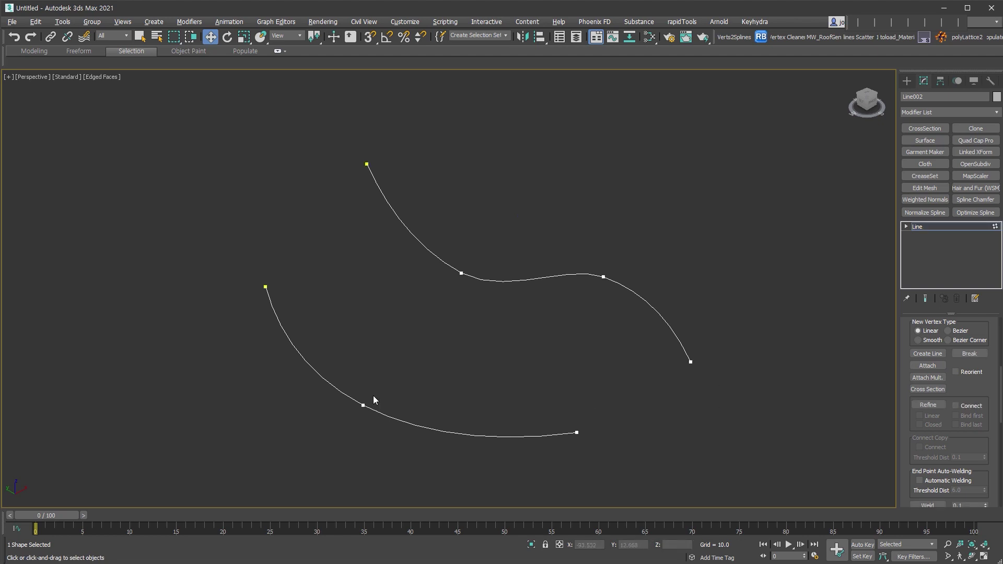
scroll(964, 494, up, 3)
scroll(964, 493, up, 3)
click(922, 410)
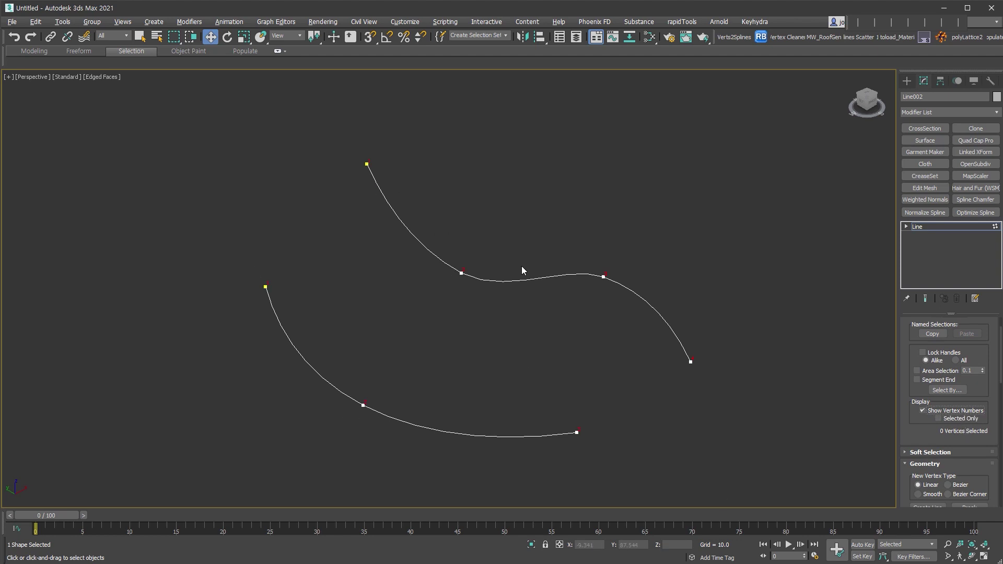
Use Cross Section to connect the lower three-point curve to the upper four-point curve
drag(910, 434, 910, 353)
scroll(933, 391, down, 1)
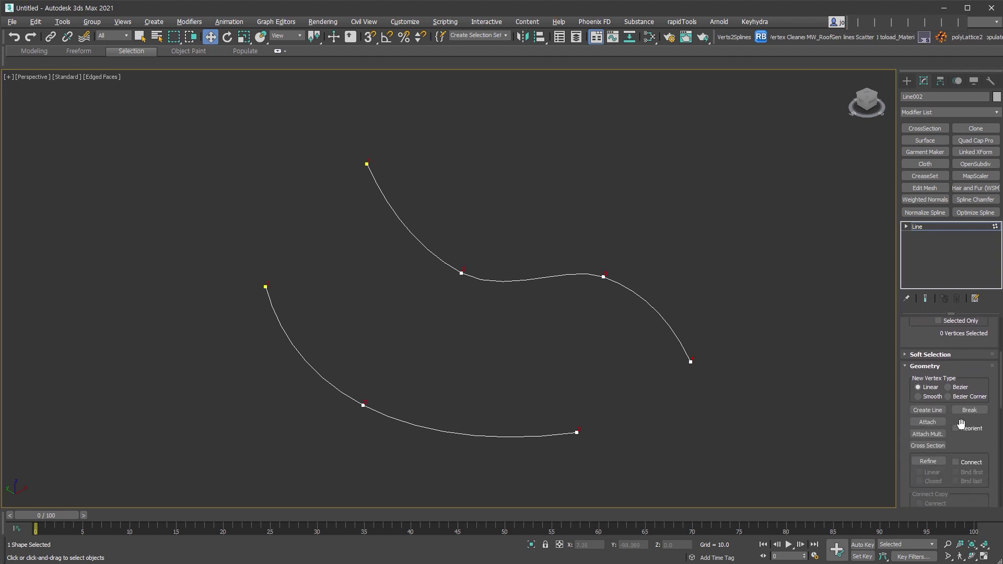
click(936, 450)
click(505, 435)
click(640, 296)
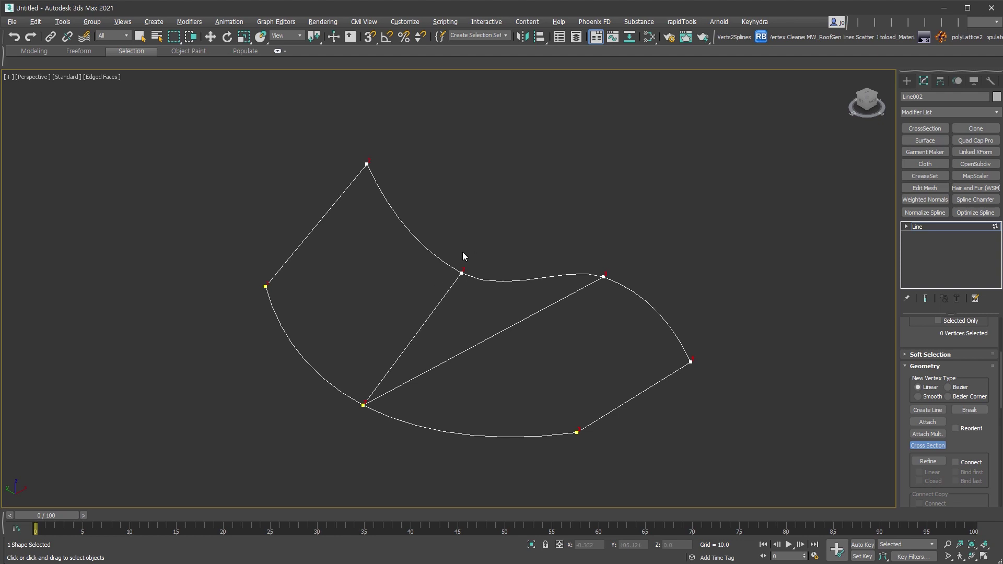
key(w)
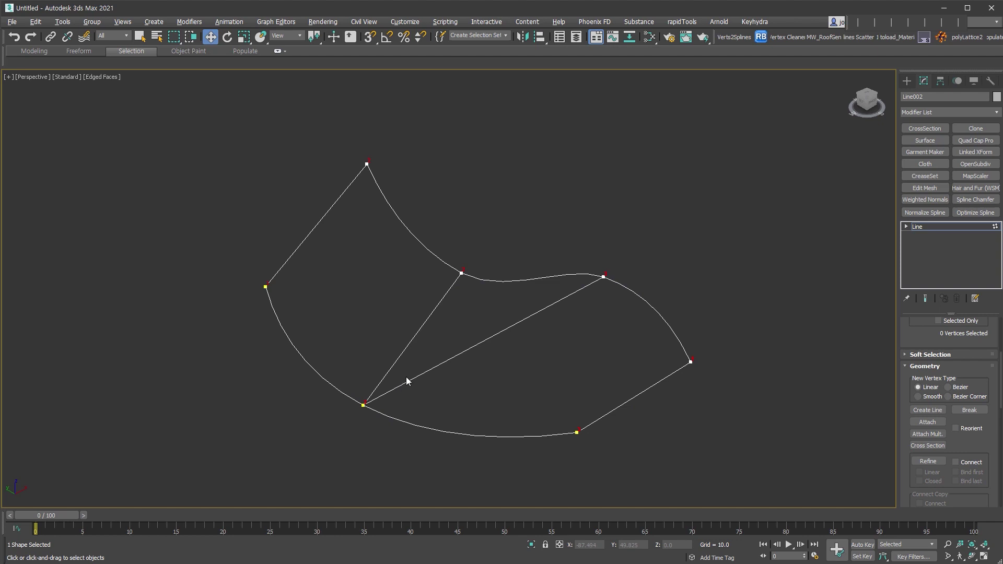
Draw another smooth three-point curved line in the empty space beside the connected shape
scroll(544, 298, down, 3)
middle_drag(543, 297, 397, 272)
click(907, 81)
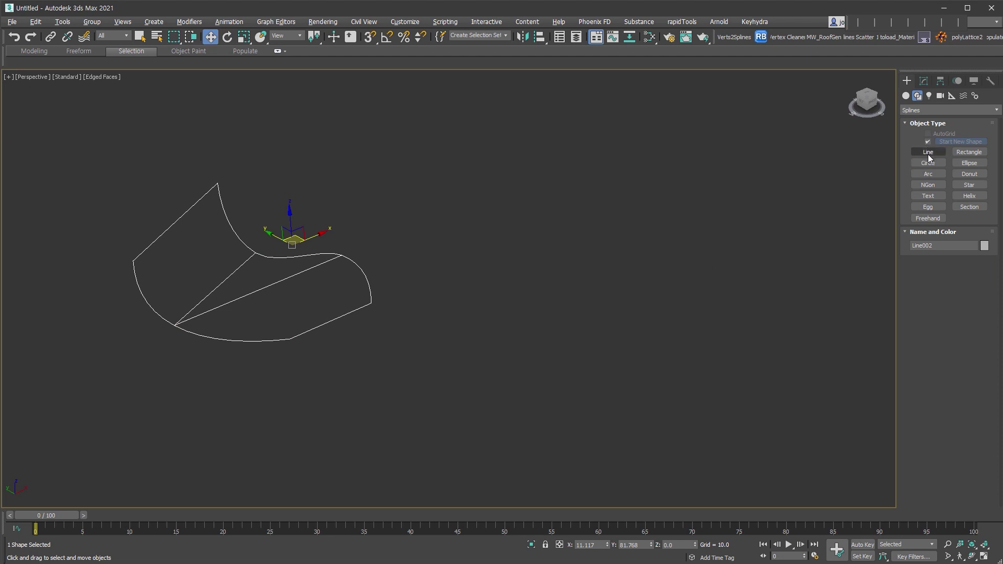
click(928, 152)
click(488, 355)
click(574, 428)
click(727, 438)
right_click(726, 438)
Draw a smooth wavy line with five points above the new three-point curve
click(487, 243)
click(588, 234)
click(632, 319)
click(741, 303)
click(788, 356)
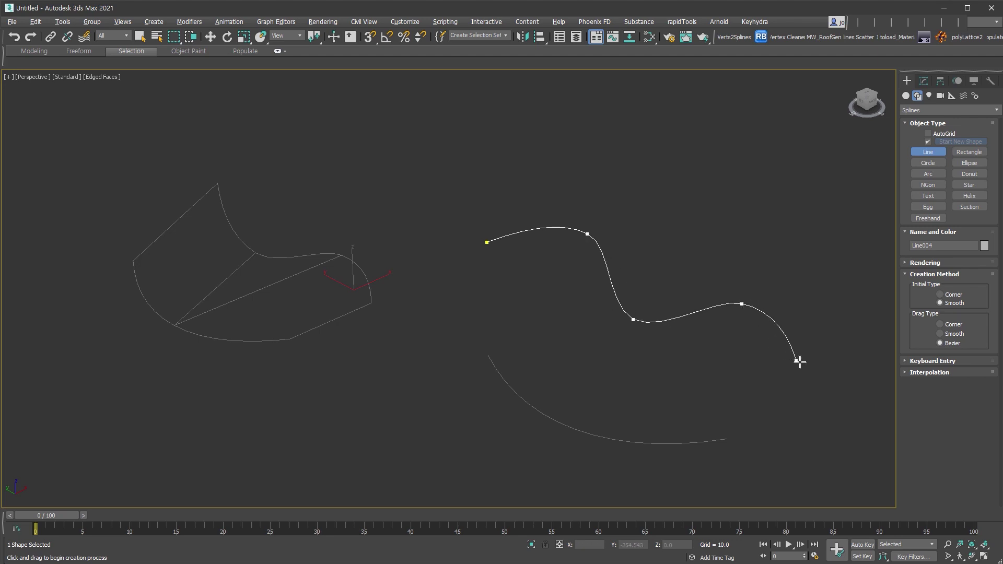
right_click(803, 363)
middle_drag(723, 434, 662, 405)
key(w)
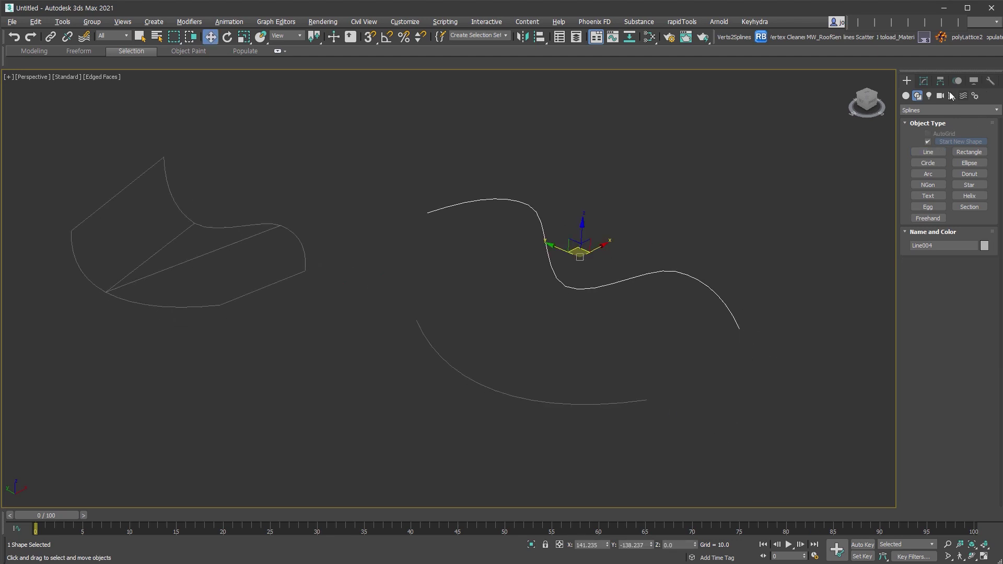
Attach the new three-point curve to the five-point wavy line
click(923, 81)
click(928, 422)
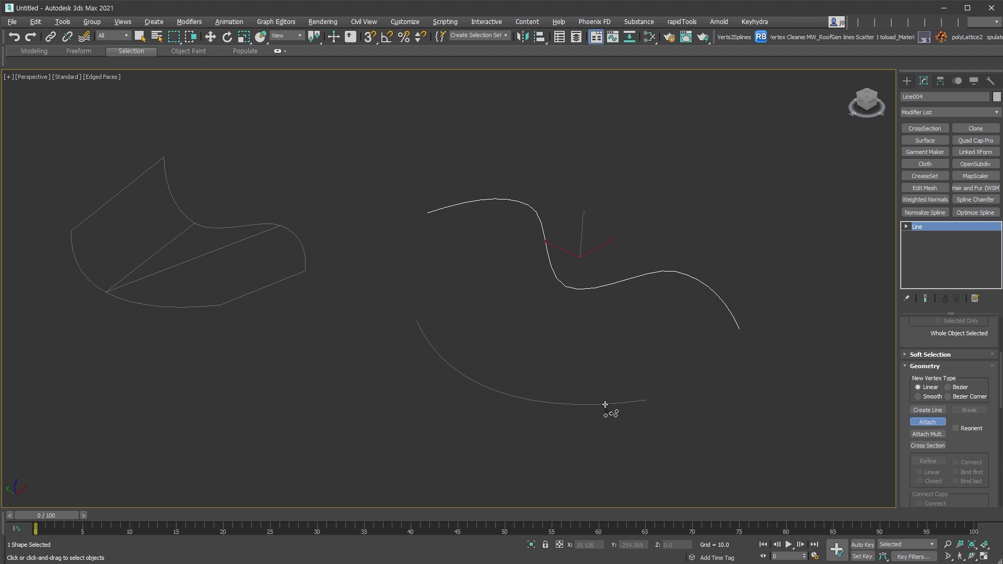
click(605, 405)
Enter Vertex level on the attached curves and turn on vertex numbers
click(924, 366)
click(935, 345)
click(922, 445)
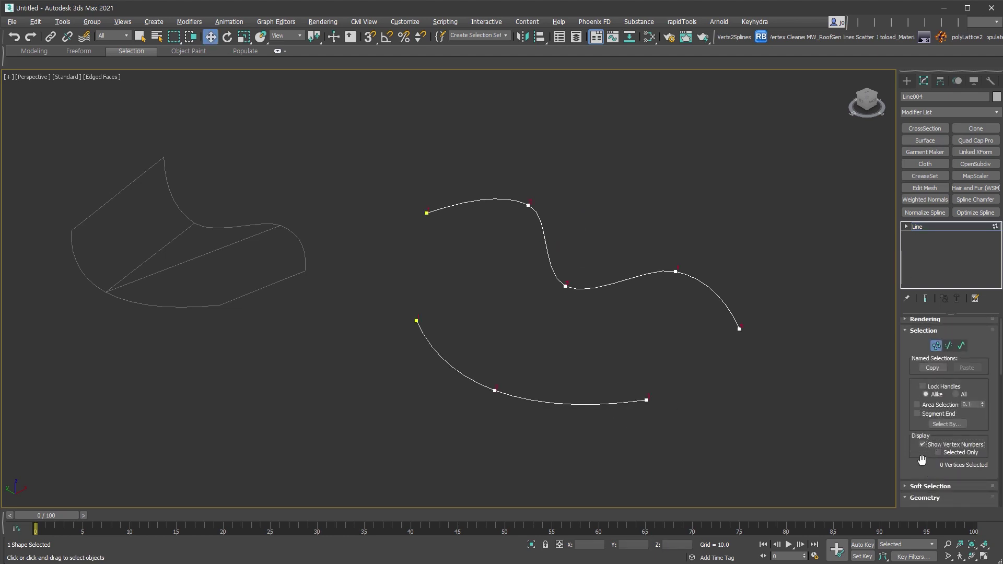
Connect the three-point curve to the five-point wavy line with Cross Section
scroll(927, 439, down, 3)
click(927, 403)
click(622, 402)
click(716, 293)
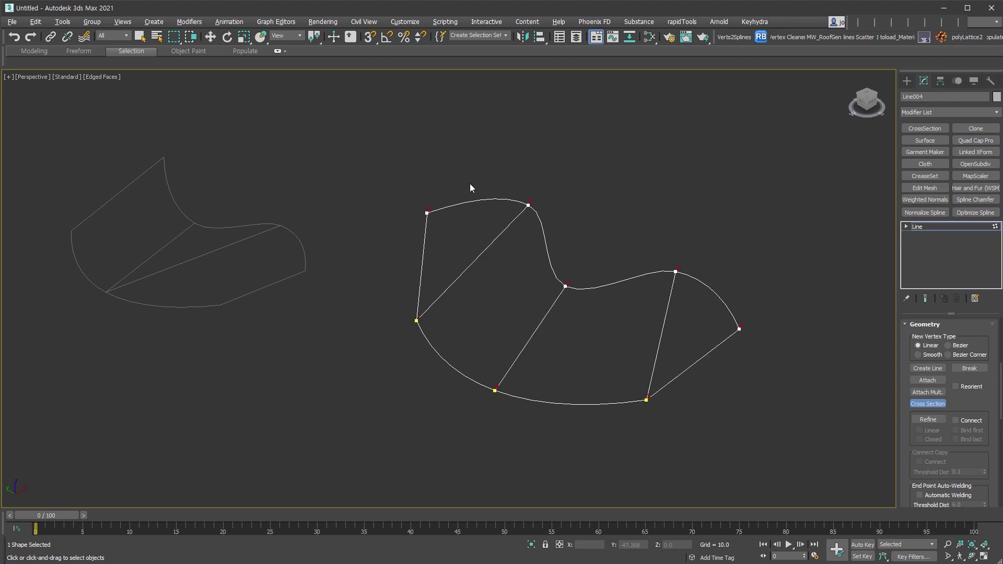
Leave Vertex level, apply a Surface modifier to the new connected spline network and flip its normals
right_click(773, 350)
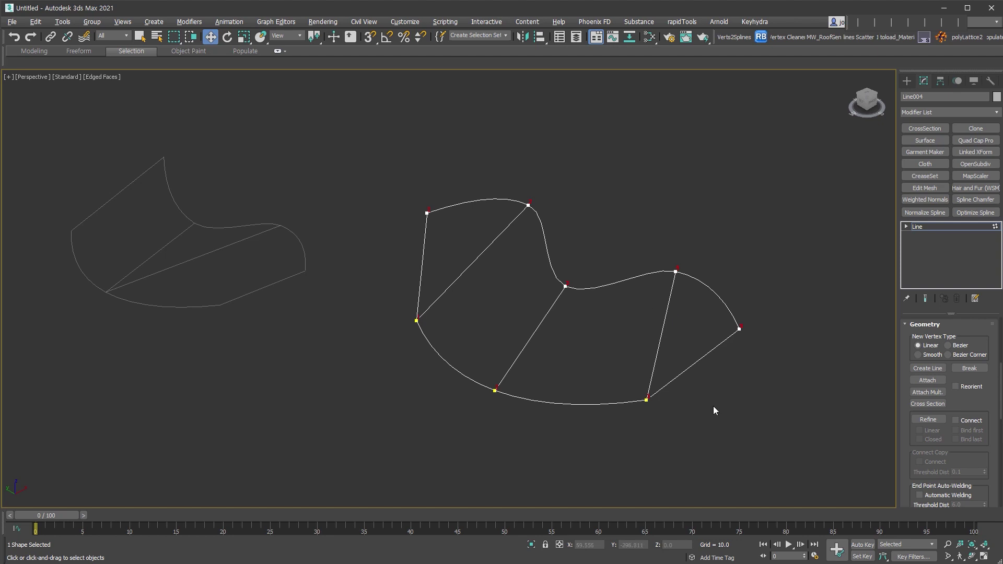
click(956, 227)
alt+middle_drag(725, 400, 682, 390)
alt+middle_drag(631, 376, 573, 364)
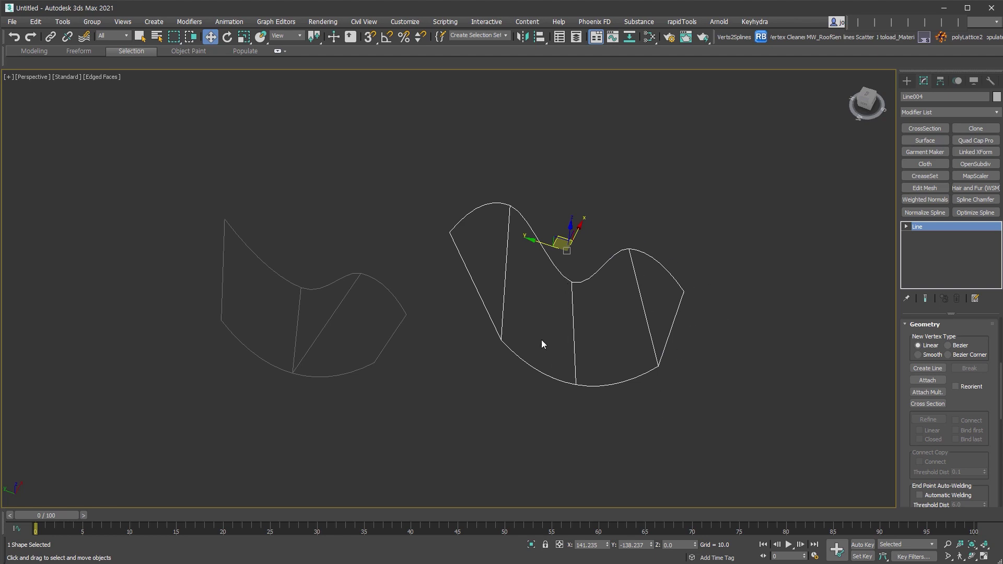
middle_drag(467, 306, 467, 315)
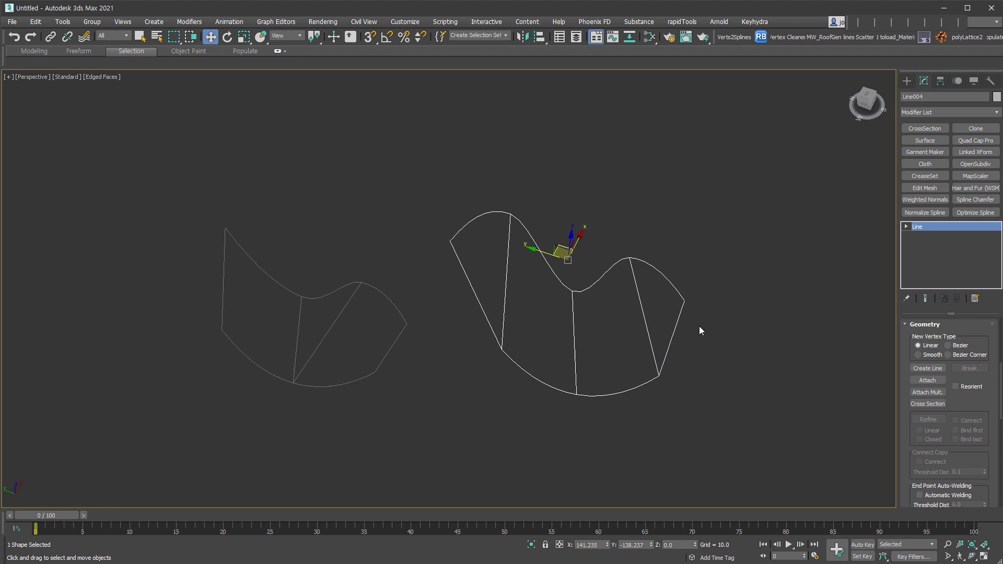
click(938, 143)
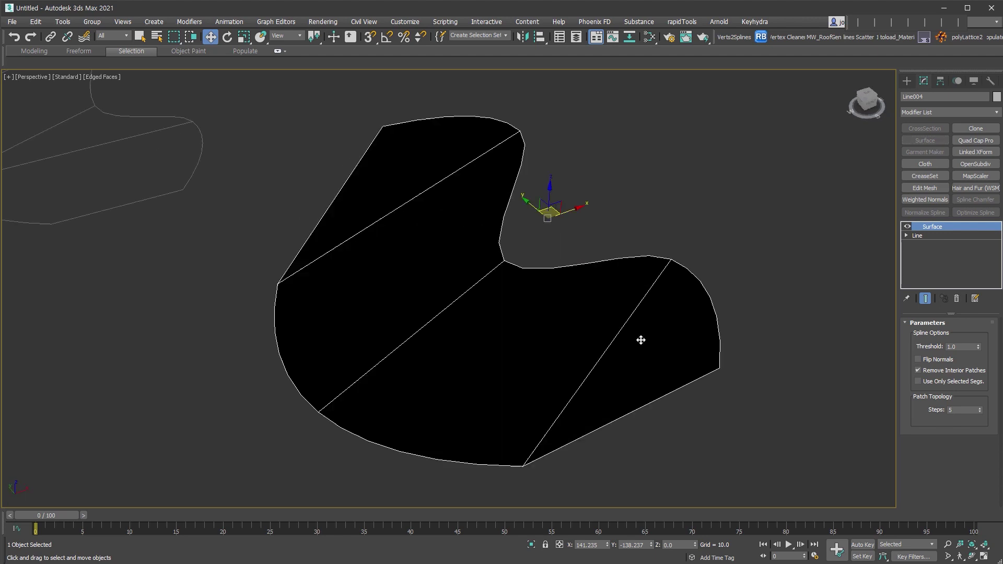
middle_drag(641, 339, 642, 346)
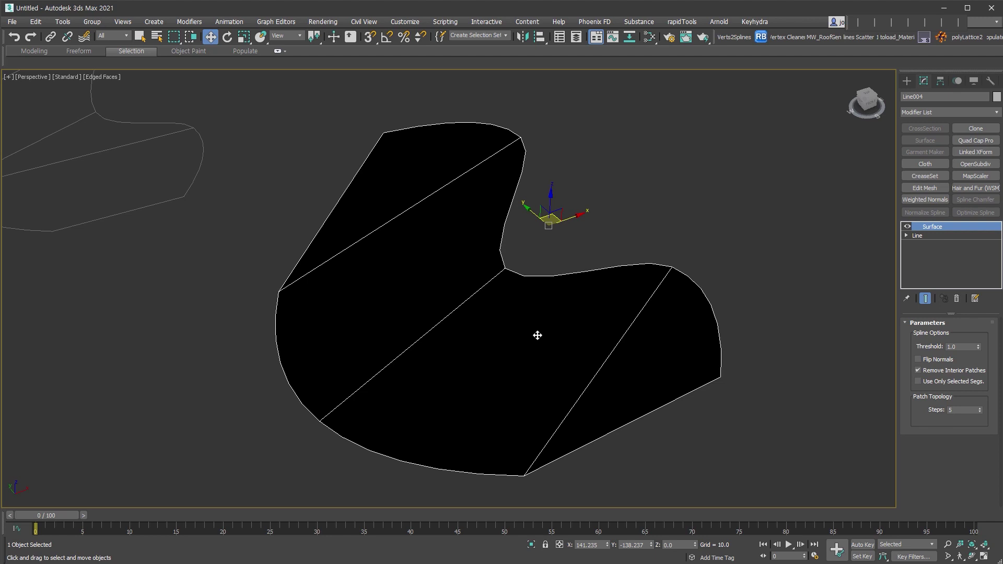
click(947, 362)
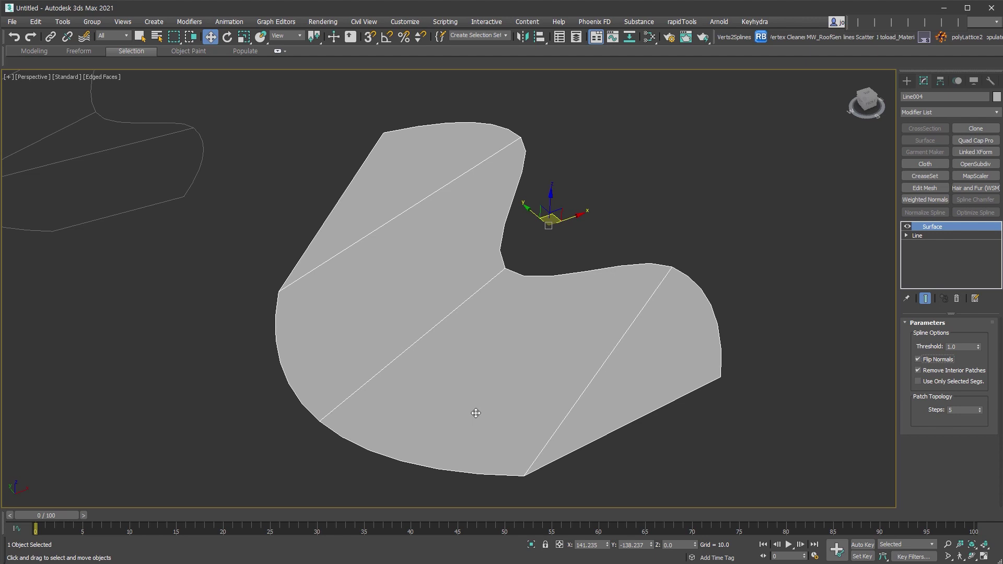
Add an Edit Poly modifier at Edge level above Surface, and set Surface's patch topology steps to 0
key(ctrl+e)
click(934, 405)
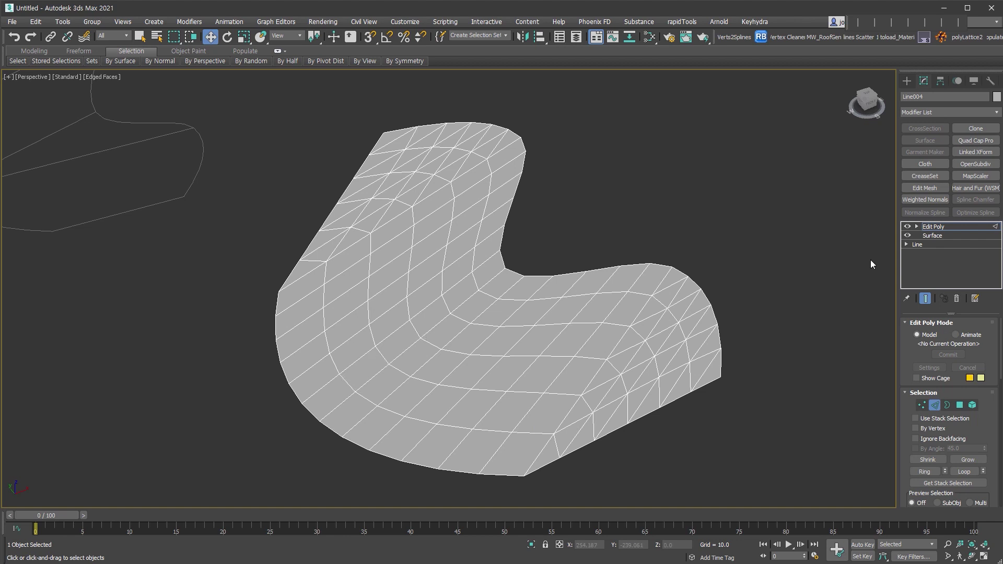
click(932, 235)
right_click(979, 411)
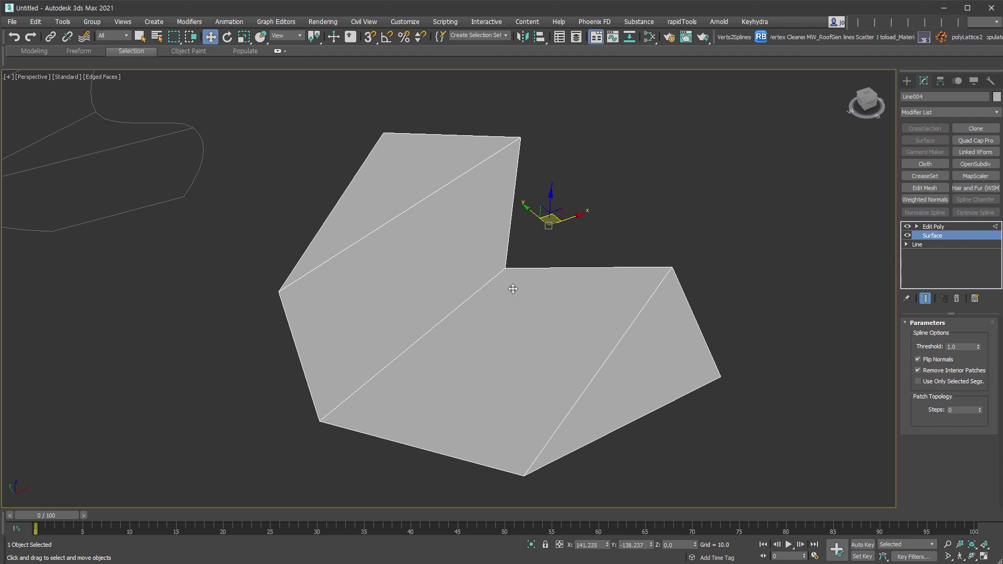
click(949, 228)
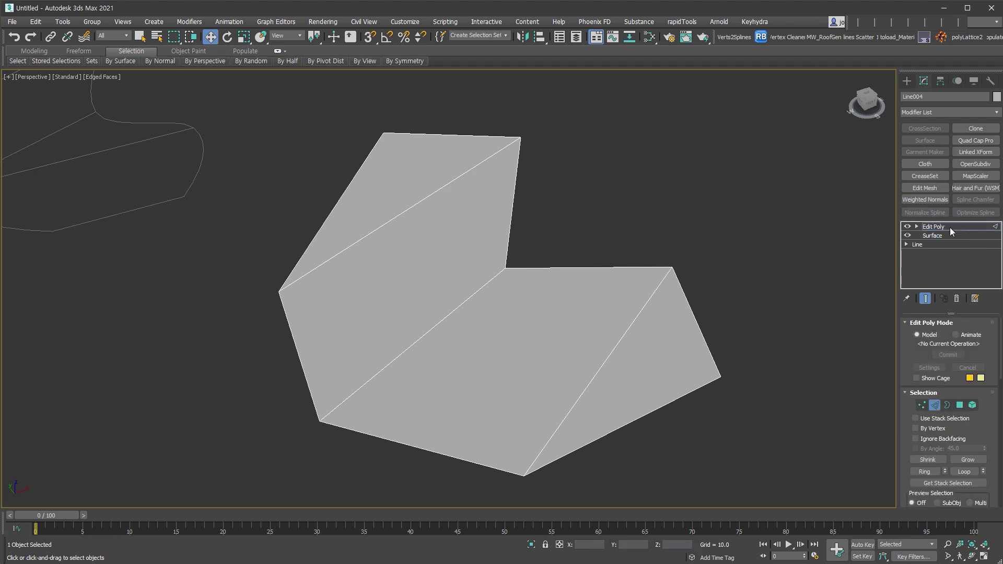
Delete the surfaced object and the first connected spline network from the scene
scroll(689, 381, down, 3)
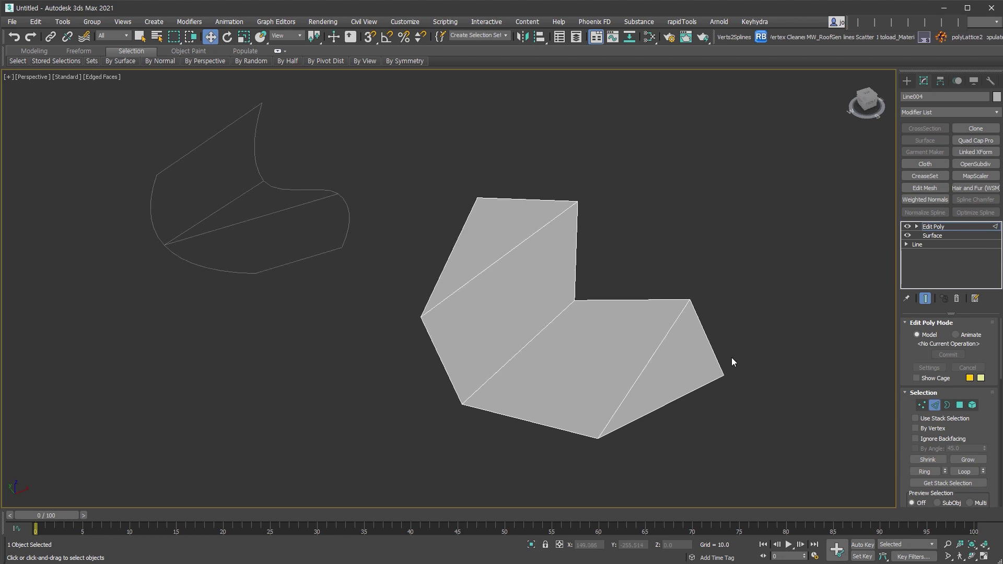
drag(888, 410, 248, 222)
key(Delete)
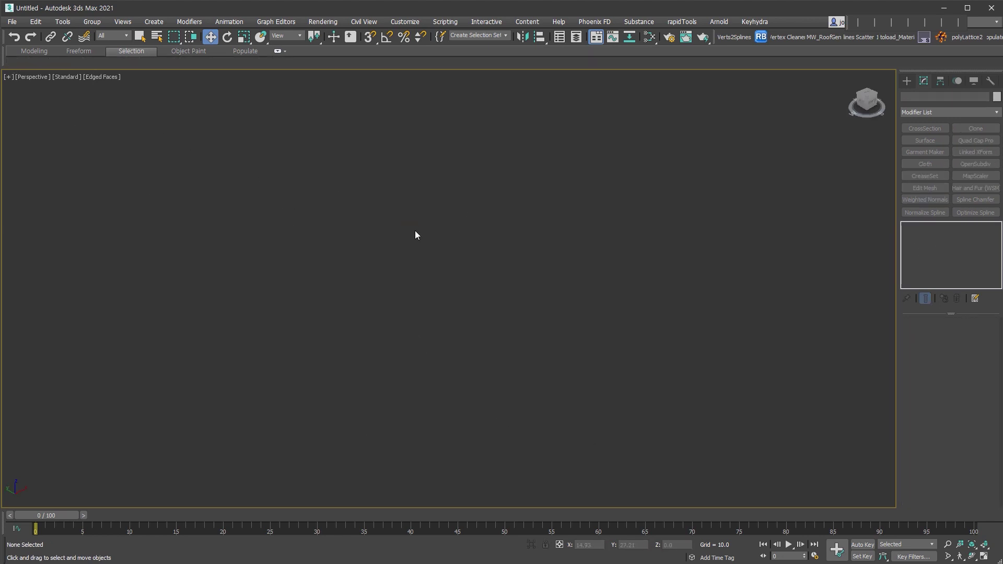
Draw two wide, roughly parallel arcs, the second one behind the first
click(907, 82)
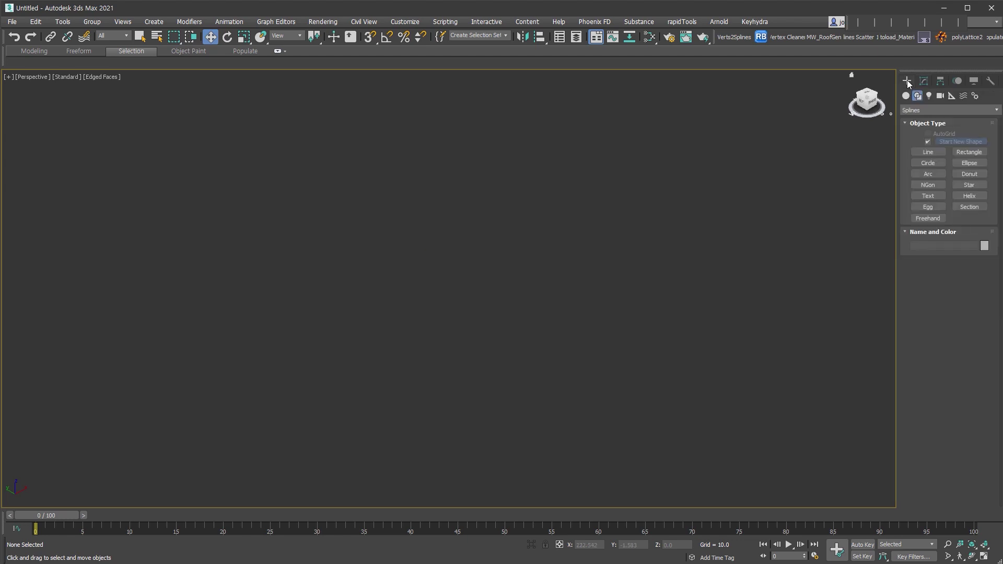
click(928, 173)
drag(233, 221, 647, 426)
click(271, 347)
mouse_move(314, 151)
mouse_down()
mouse_move(506, 358)
mouse_move(728, 359)
mouse_up()
click(459, 331)
alt+middle_drag(459, 331, 579, 365)
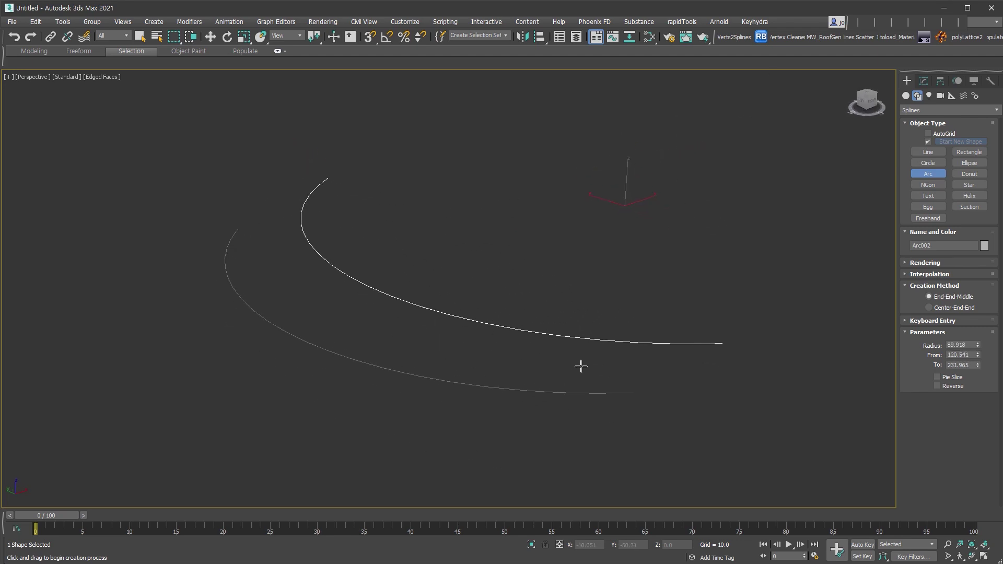
Reposition one of the arcs and copy an arc sideways to make a third one beside them
key(w)
alt+middle_drag(497, 249, 398, 331)
drag(399, 331, 271, 428)
alt+middle_drag(272, 429, 410, 352)
mouse_move(565, 268)
alt+middle_down()
mouse_move(512, 268)
mouse_move(566, 251)
alt+middle_up()
shift+drag(566, 251, 734, 236)
click(514, 333)
alt+middle_drag(514, 333, 548, 352)
alt+middle_drag(440, 257, 424, 393)
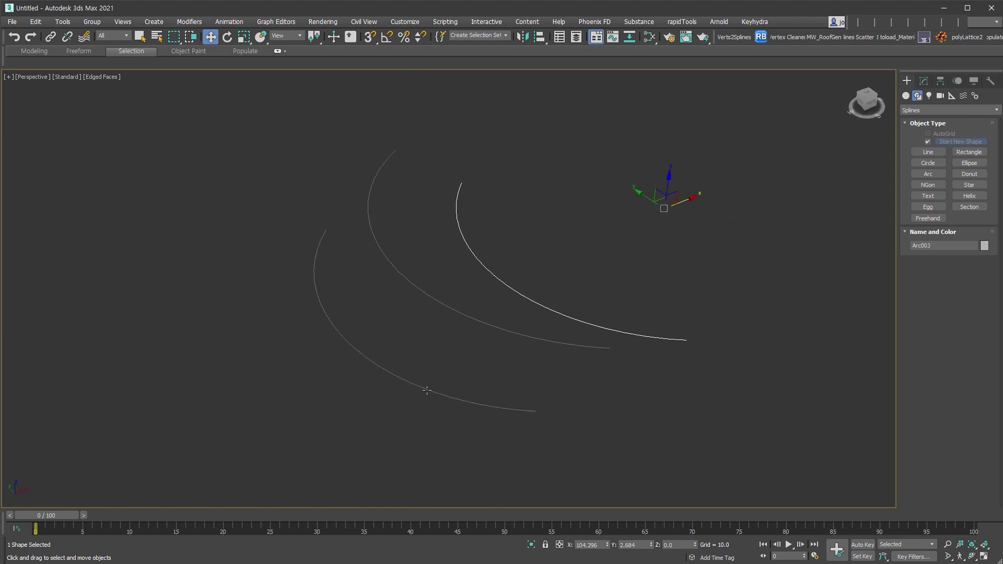
Select the copied arc and convert it to an Editable Spline
click(432, 390)
click(682, 339)
click(924, 81)
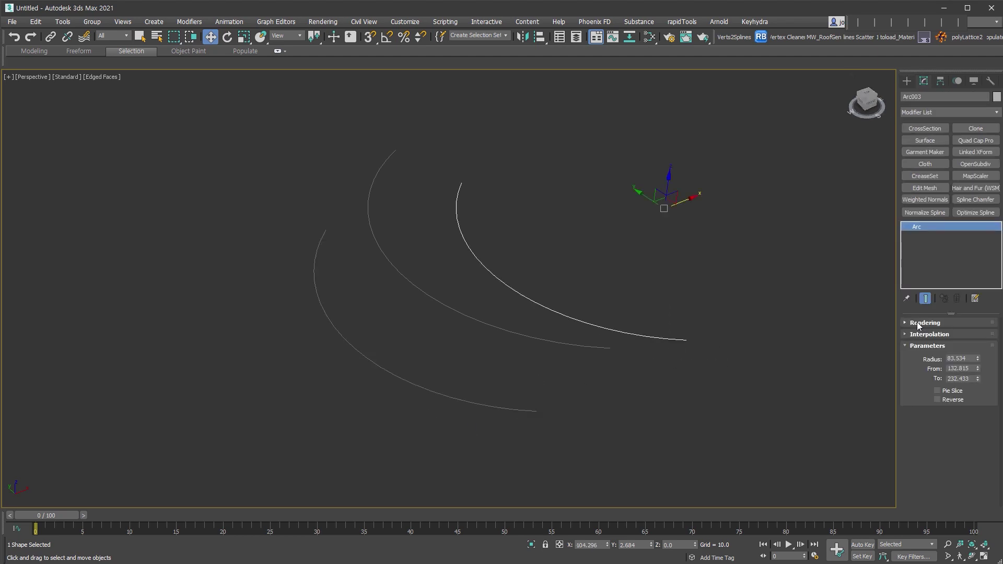
key(ctrl+e)
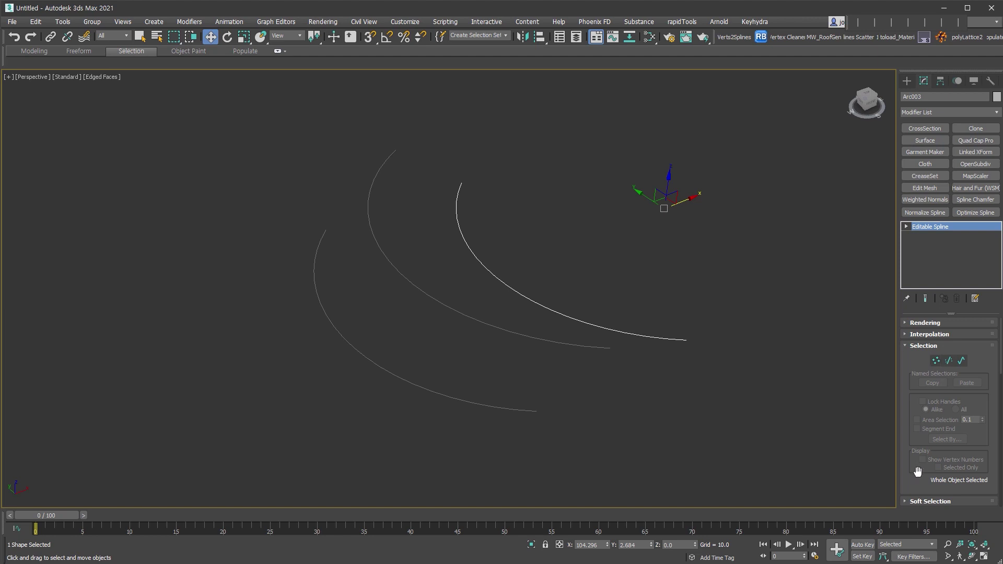
Attach the outer arc and the middle arc, in that order, to the copied arc
drag(917, 470, 904, 266)
click(928, 356)
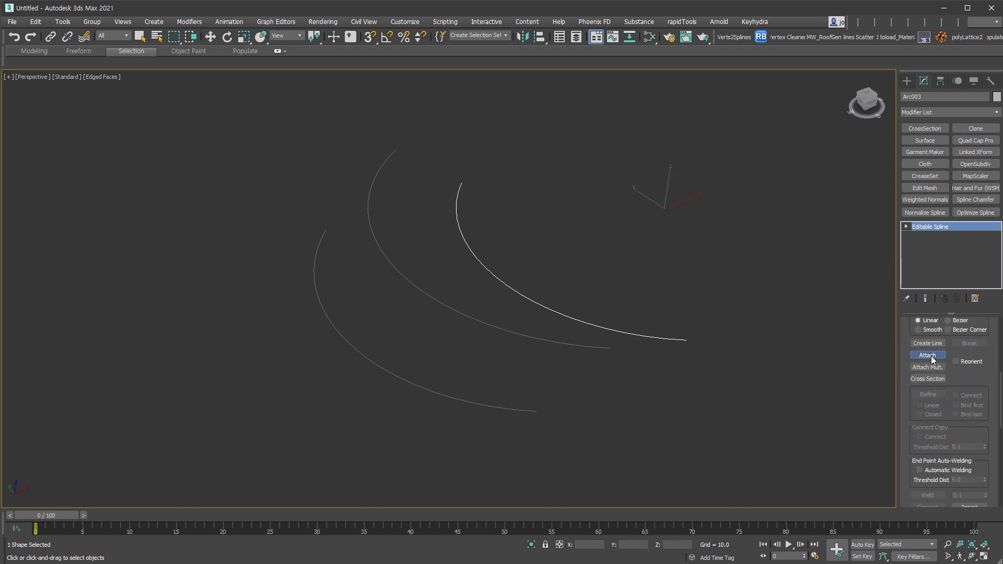
click(496, 408)
click(486, 327)
right_click(582, 403)
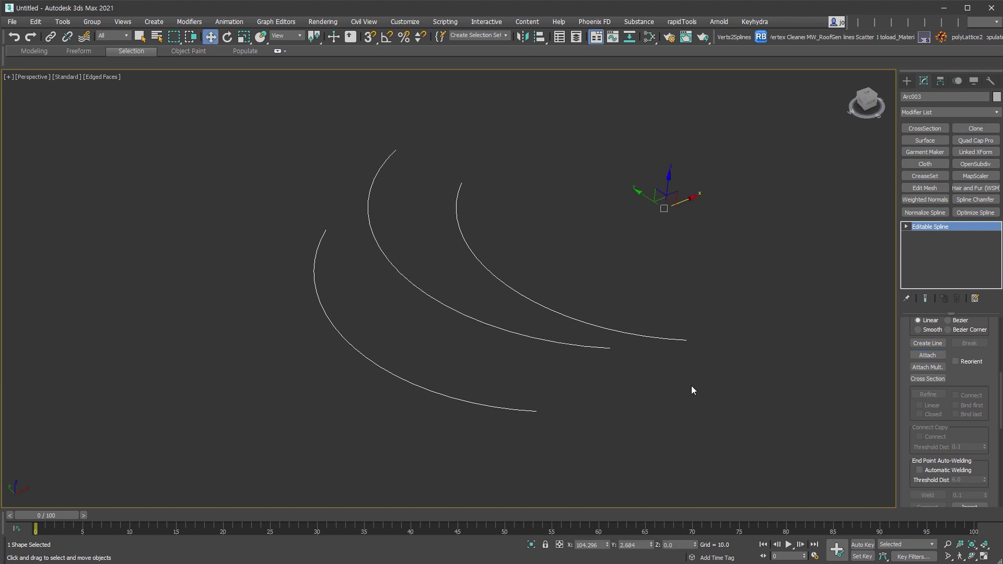
Apply a CrossSection modifier to the attached arcs and compare its Linear and Smooth spline options
alt+middle_drag(656, 282, 663, 358)
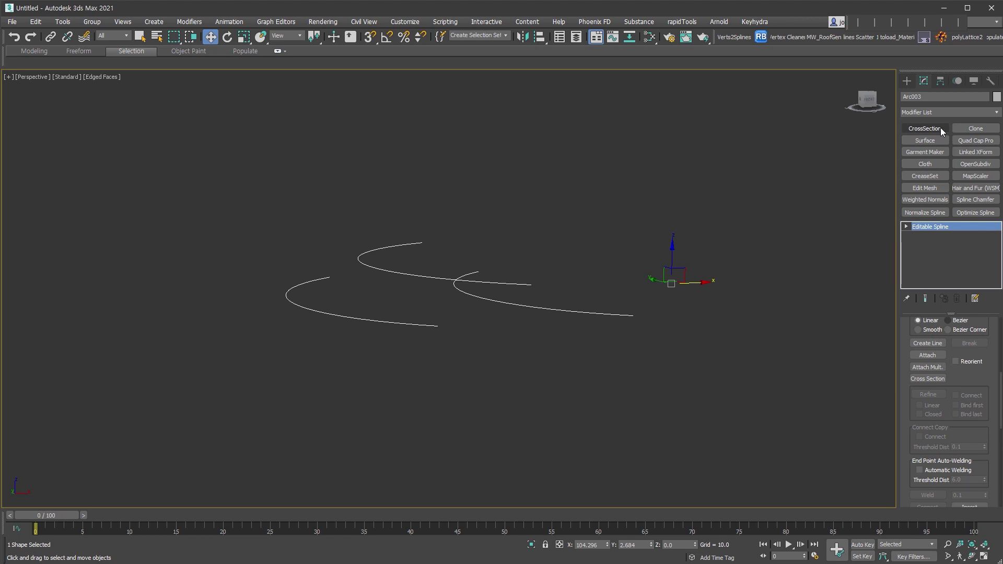
click(924, 128)
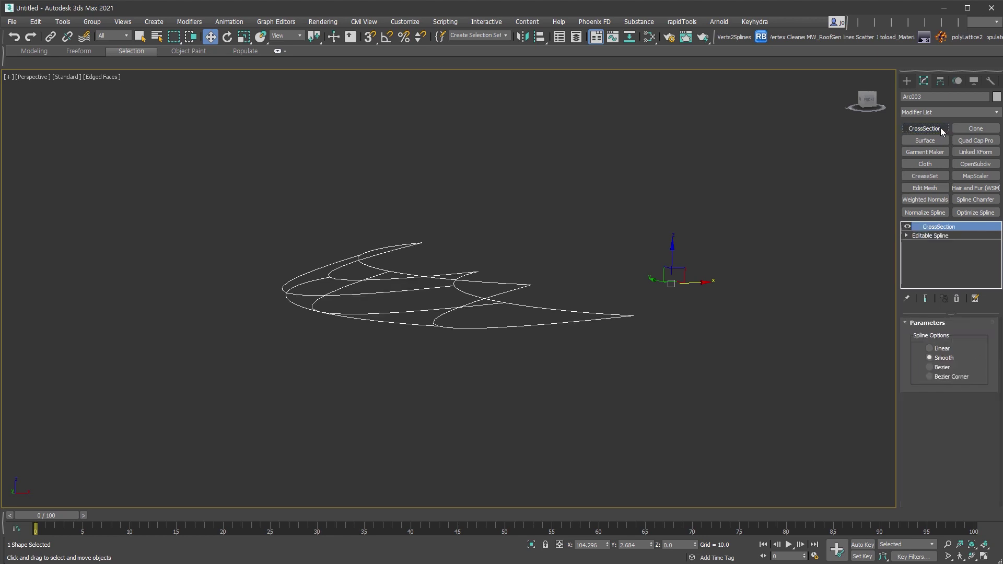
mouse_move(697, 390)
alt+middle_down()
mouse_move(663, 352)
mouse_move(741, 353)
mouse_move(700, 381)
mouse_move(715, 389)
alt+middle_up()
click(940, 348)
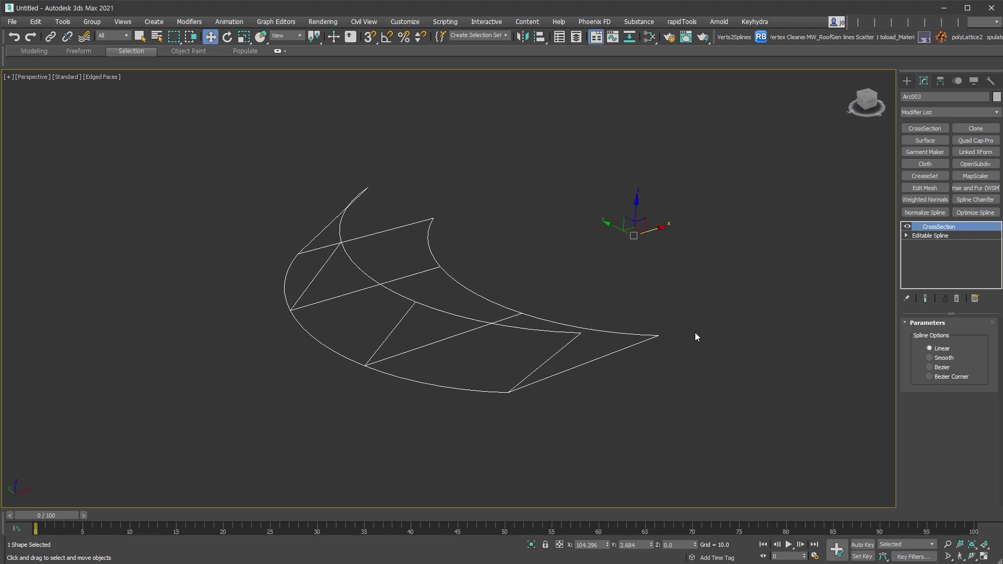
alt+middle_drag(594, 325, 672, 396)
click(929, 357)
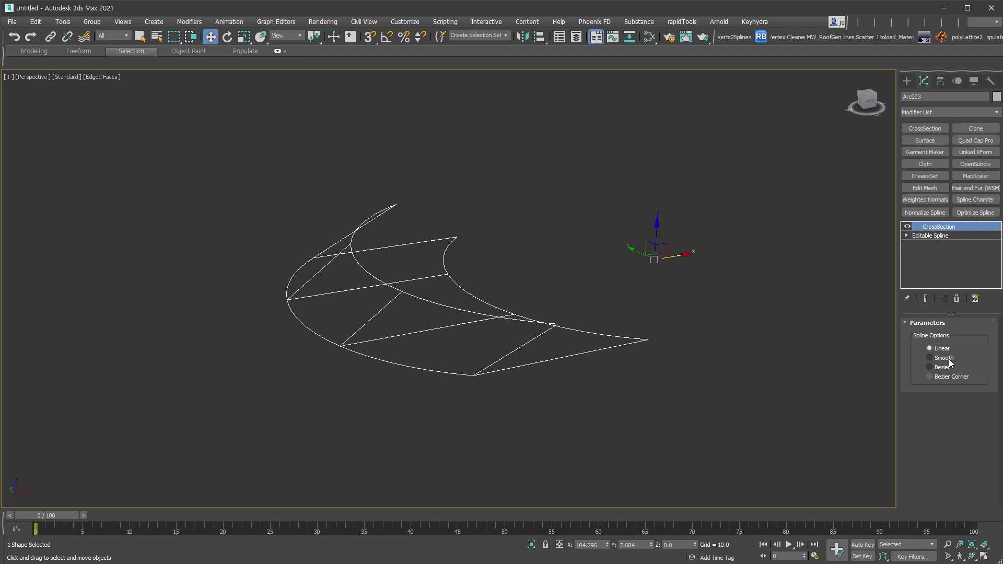
alt+middle_drag(885, 375, 691, 412)
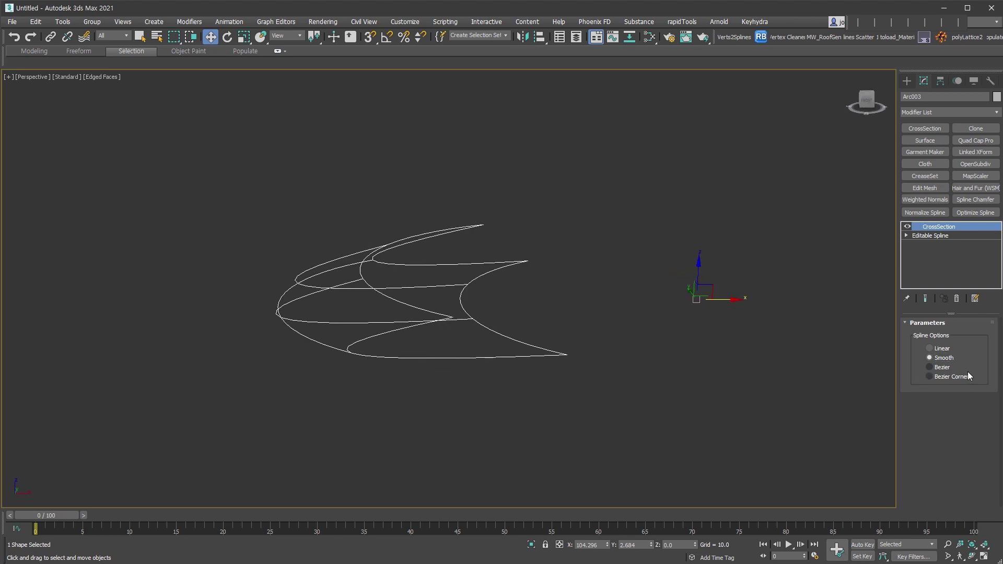
alt+middle_drag(349, 365, 439, 354)
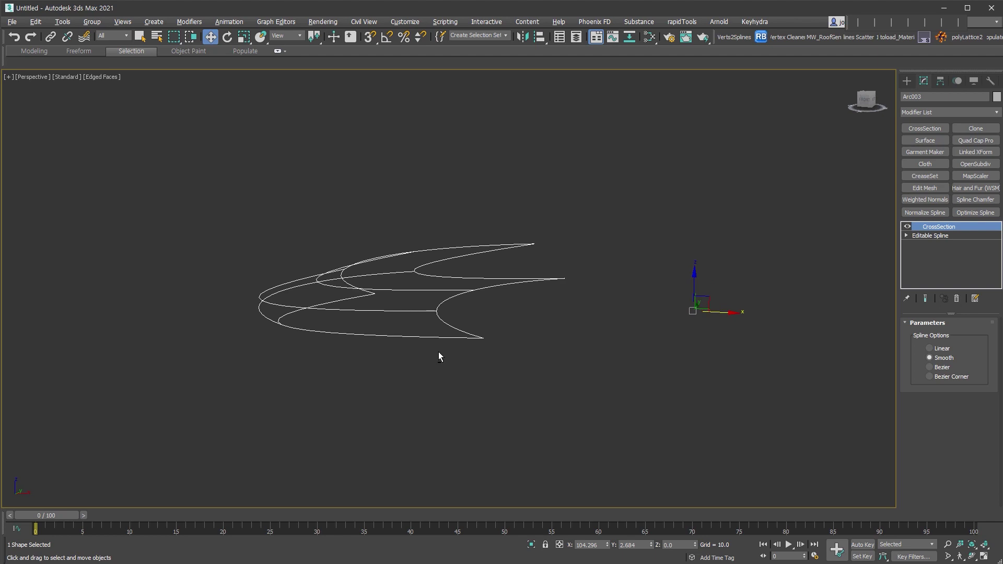
Switch the CrossSection spline option among Bezier, Bezier Corner and Smooth, finishing on Bezier
click(948, 366)
scroll(571, 374, up, 3)
middle_drag(571, 374, 782, 405)
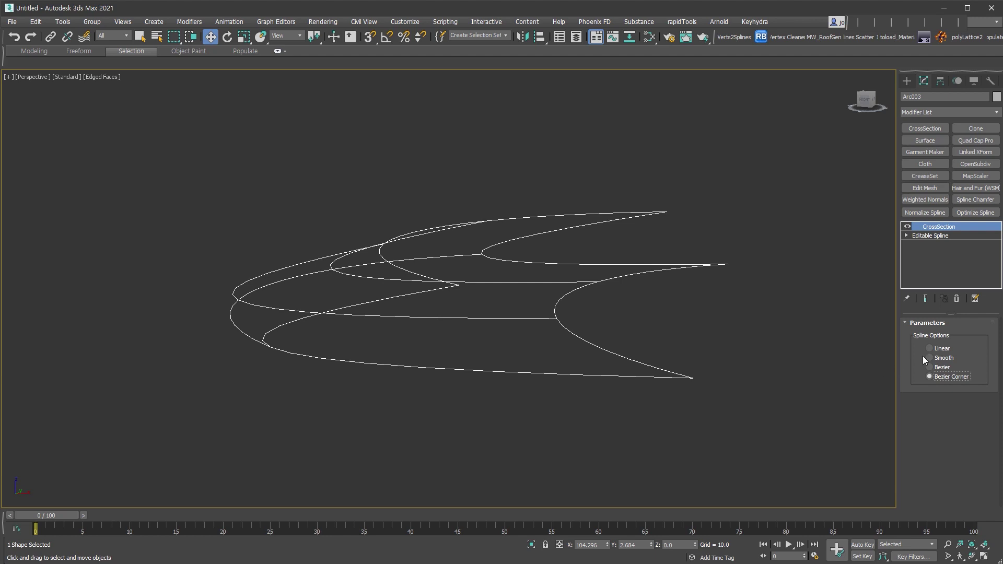
click(947, 359)
click(947, 369)
click(965, 377)
Convert the cross-sectioned arcs to an Editable Spline and enter Vertex level
right_click(517, 255)
mouse_move(611, 382)
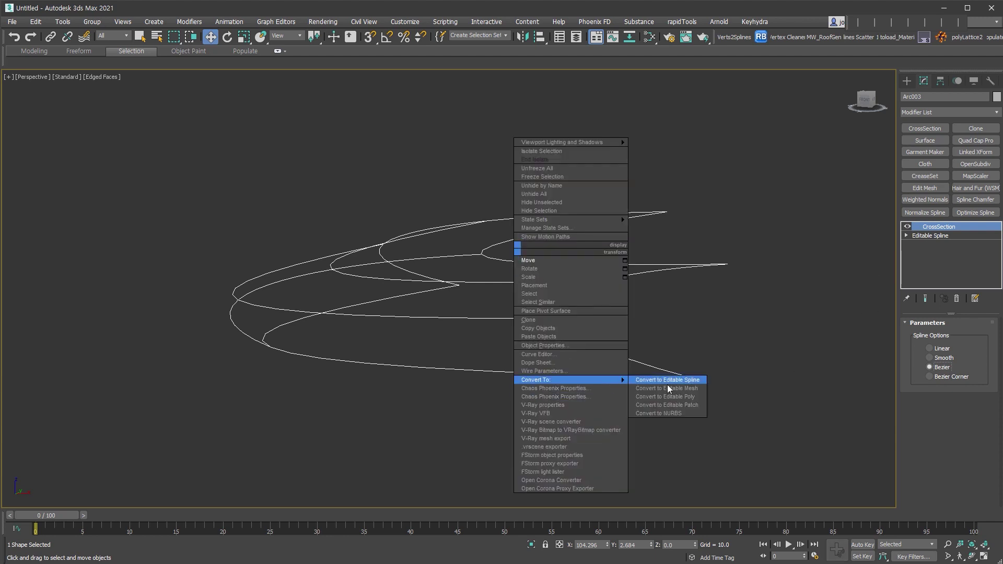
click(674, 380)
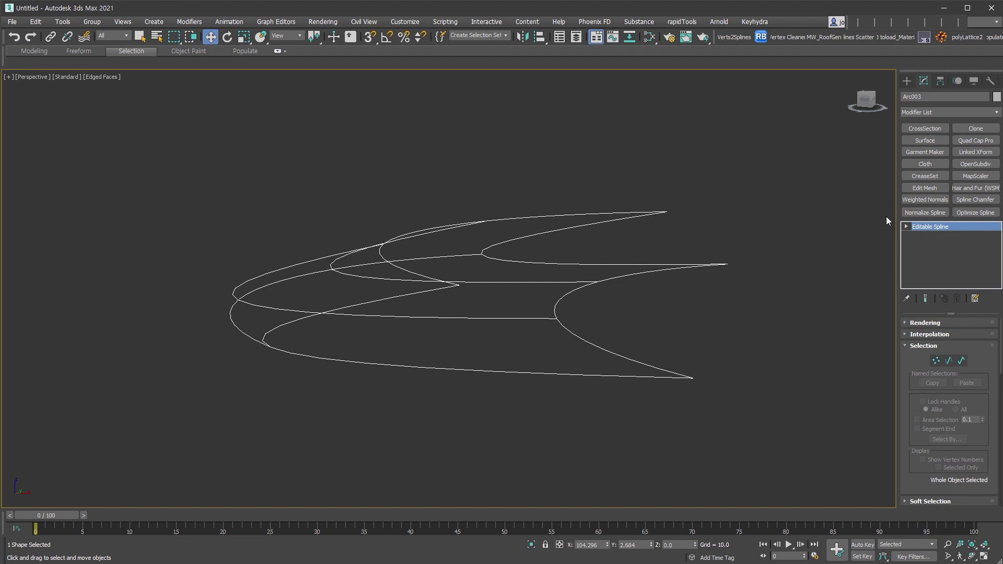
click(935, 360)
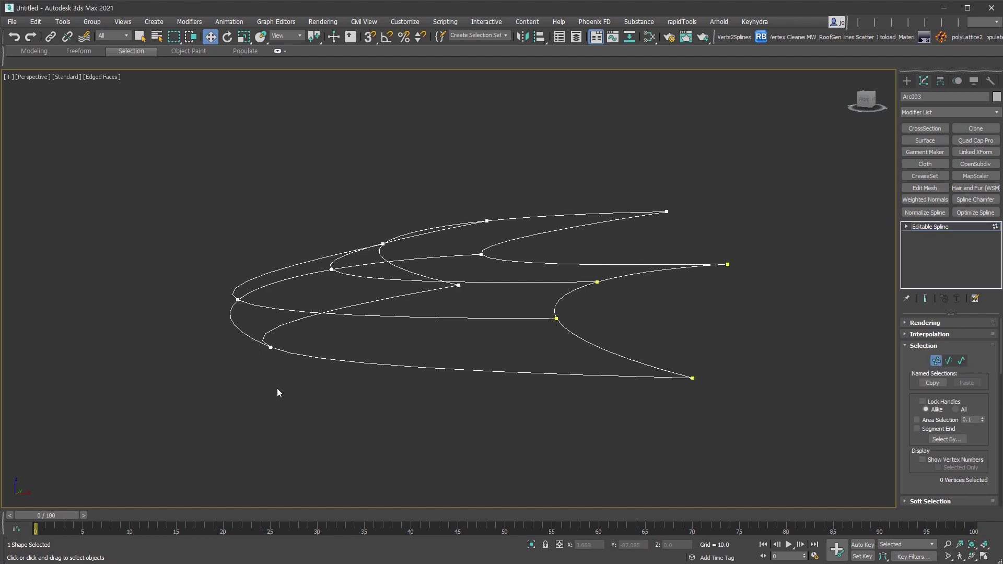
Select the two coincident vertices at the near end of the outer arc and set their type to Bezier
drag(238, 388, 301, 337)
alt+middle_drag(311, 384, 257, 345)
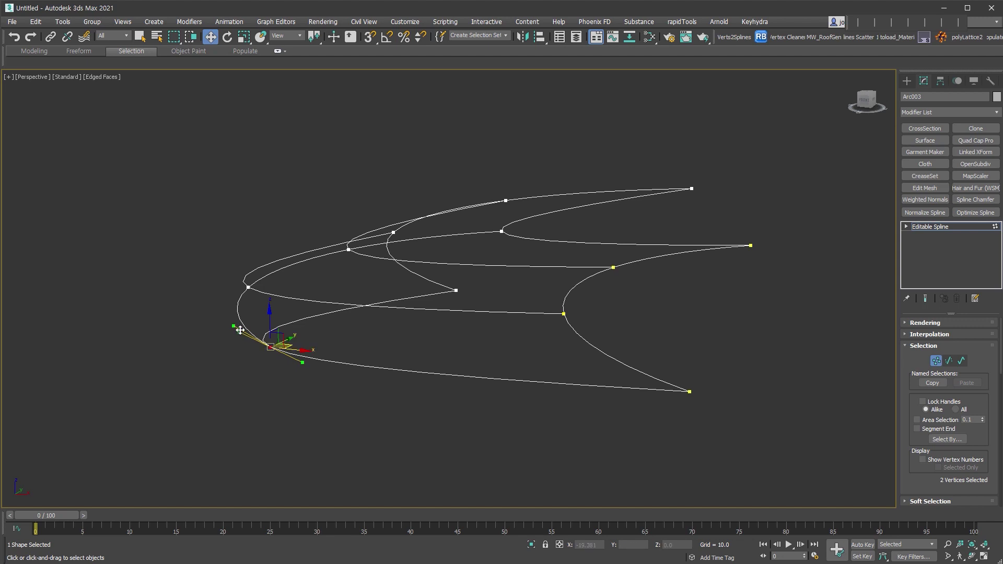
right_click(270, 347)
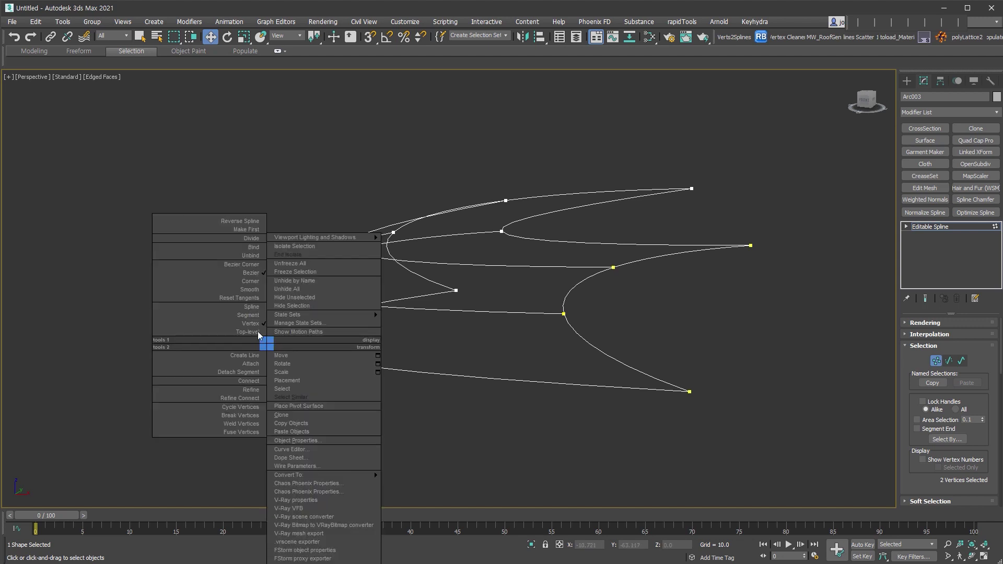
click(251, 274)
Enlarge the tangent handles of the coincident vertices at an inner point of the outer arc with Scale
drag(604, 365, 698, 410)
right_click(689, 391)
alt+middle_drag(492, 335, 400, 321)
right_click(346, 294)
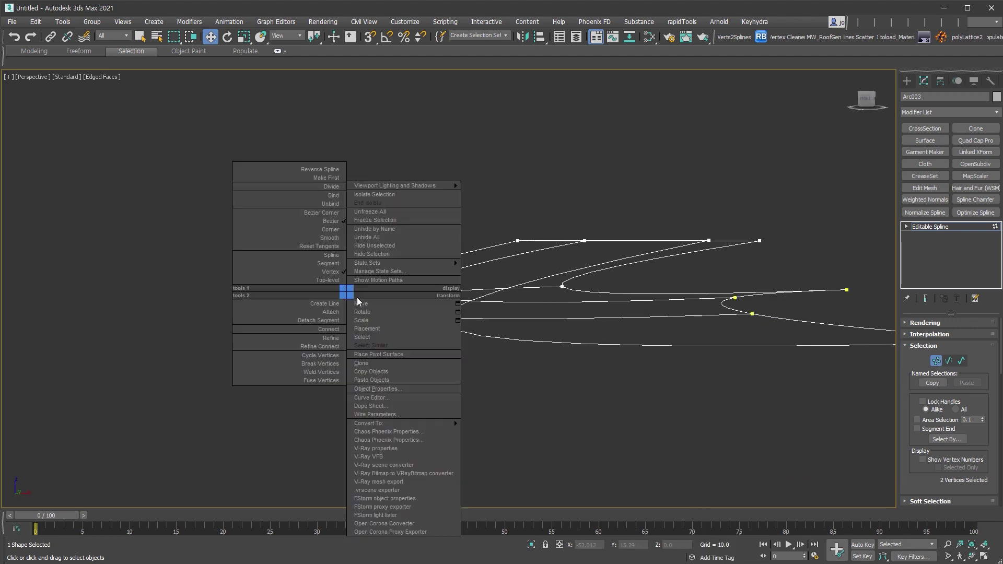
click(371, 320)
drag(346, 269, 479, 103)
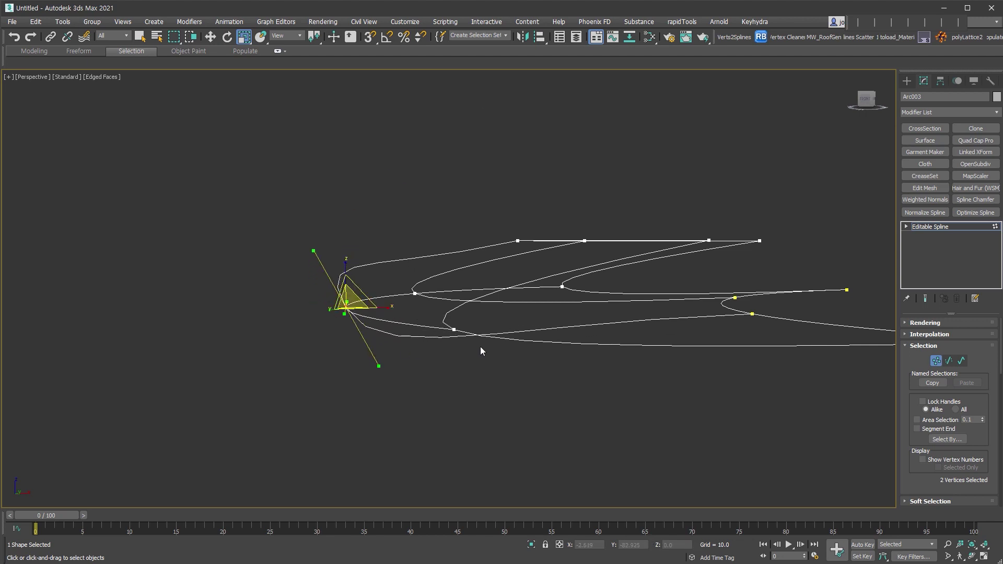
Move the upper Bezier handle of the selected outer-arc vertices to steepen the connecting curve's tangent
alt+middle_drag(481, 346, 443, 359)
right_click(304, 255)
click(316, 257)
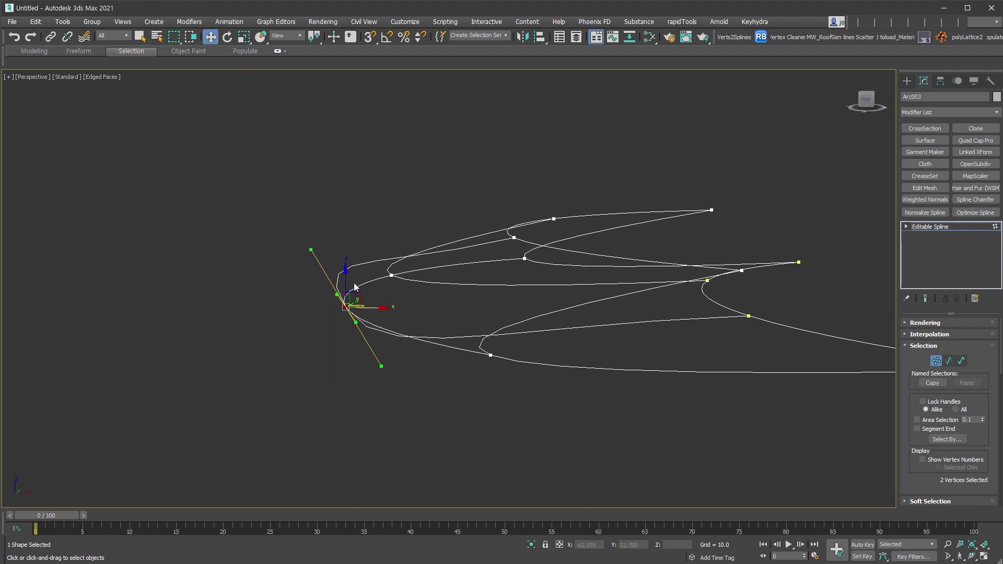
mouse_move(311, 250)
mouse_down()
mouse_move(330, 255)
mouse_move(320, 246)
mouse_move(338, 181)
mouse_move(383, 206)
mouse_move(335, 224)
mouse_move(327, 244)
mouse_up()
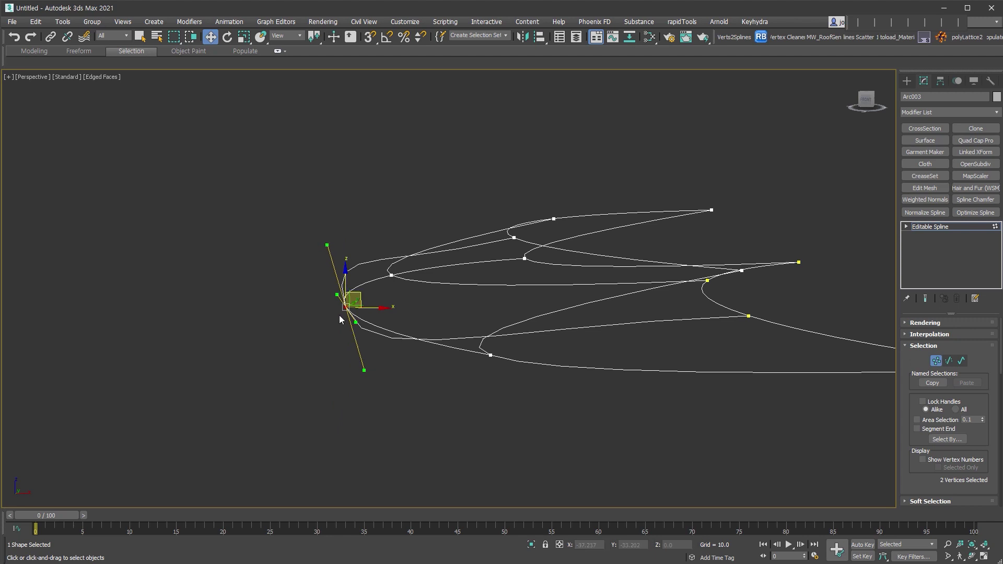
alt+middle_drag(486, 327, 531, 334)
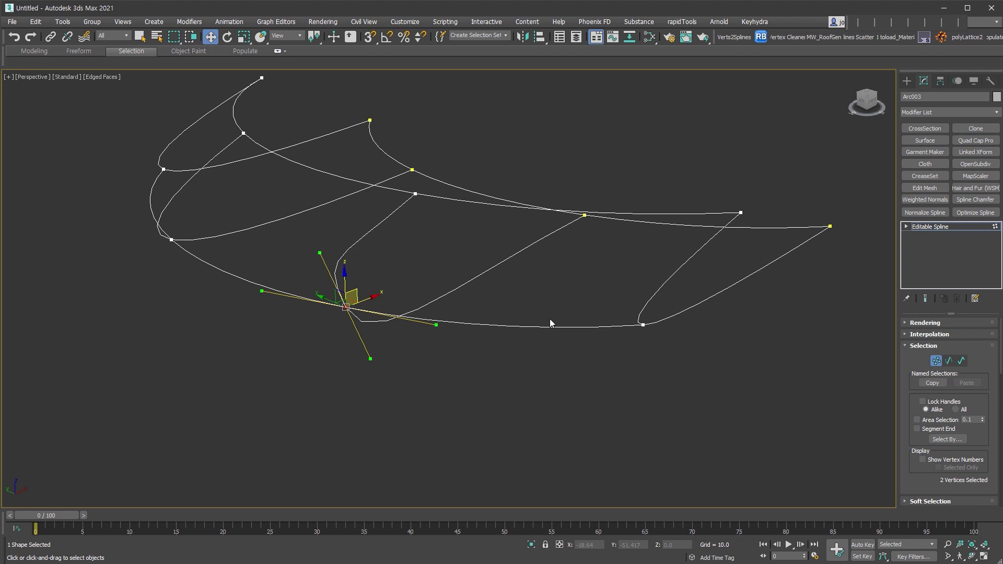
Apply the Surface modifier to the cross-sectioned arcs and set its patch topology steps to 5
alt+middle_drag(549, 318, 673, 347)
click(948, 361)
alt+middle_drag(783, 372, 564, 348)
click(925, 141)
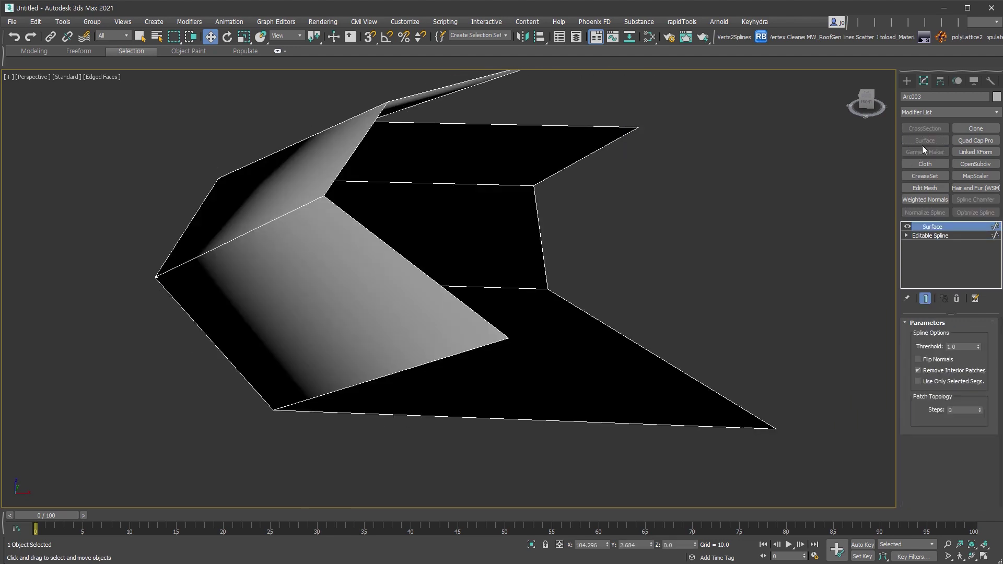
mouse_move(385, 329)
alt+middle_down()
mouse_move(423, 317)
mouse_move(446, 352)
alt+middle_up()
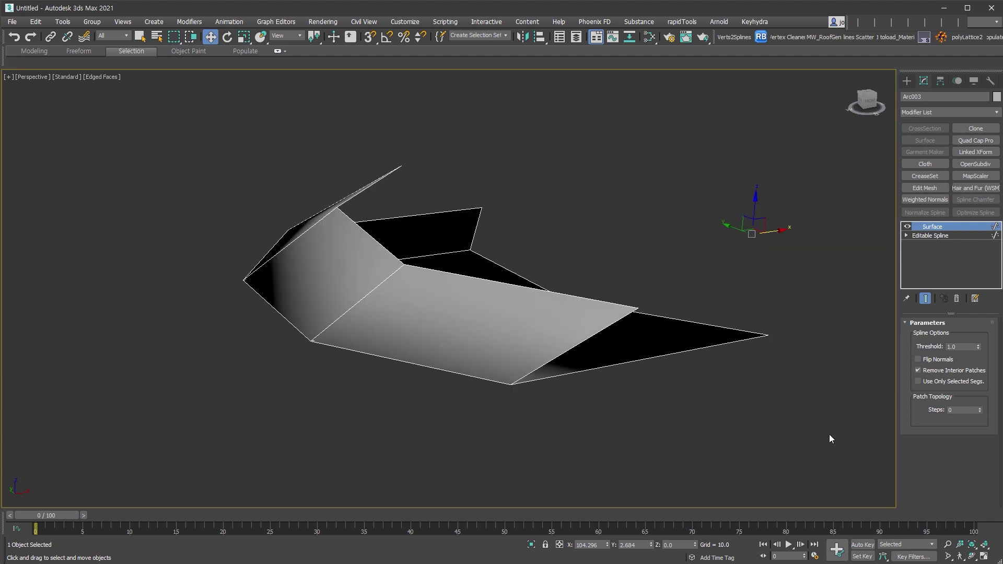
drag(979, 410, 980, 396)
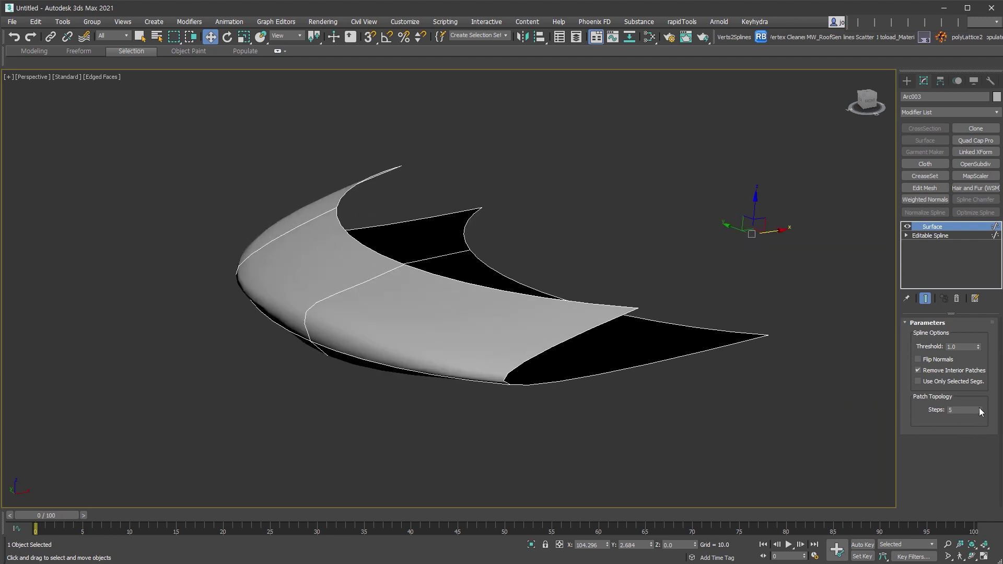
Return to the Editable Spline level beneath Surface with the end result shown
alt+middle_drag(609, 459, 693, 432)
click(935, 236)
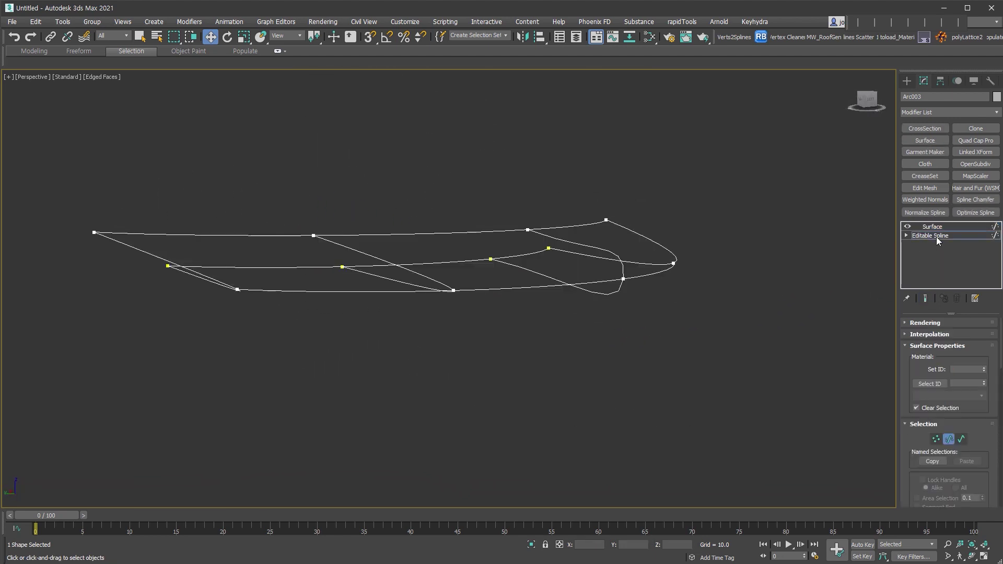
click(925, 298)
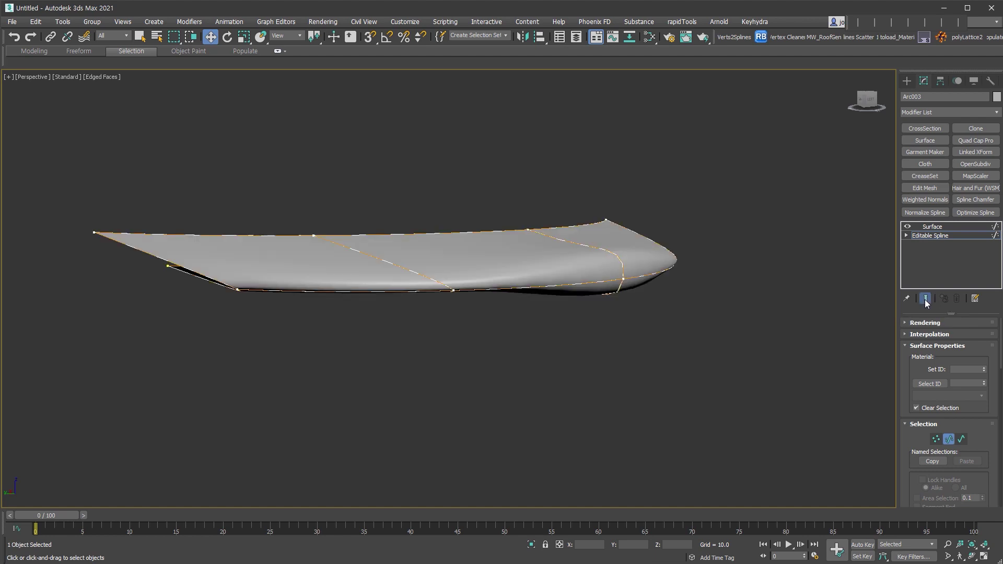
Select coincident vertices on the arcs and rotate their tangents to reshape the surface, leaving Vertex level when done
click(936, 438)
drag(434, 285, 484, 339)
right_click(432, 285)
click(449, 306)
drag(453, 286, 456, 313)
alt+middle_drag(457, 312, 558, 315)
right_click(551, 313)
click(565, 333)
alt+middle_drag(621, 372, 734, 431)
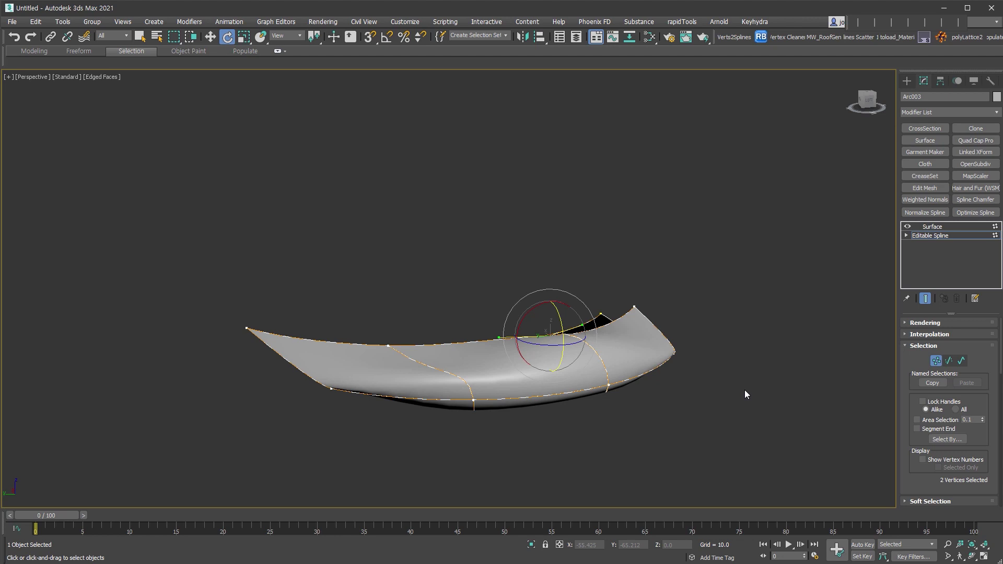
click(935, 361)
scroll(541, 375, up, 3)
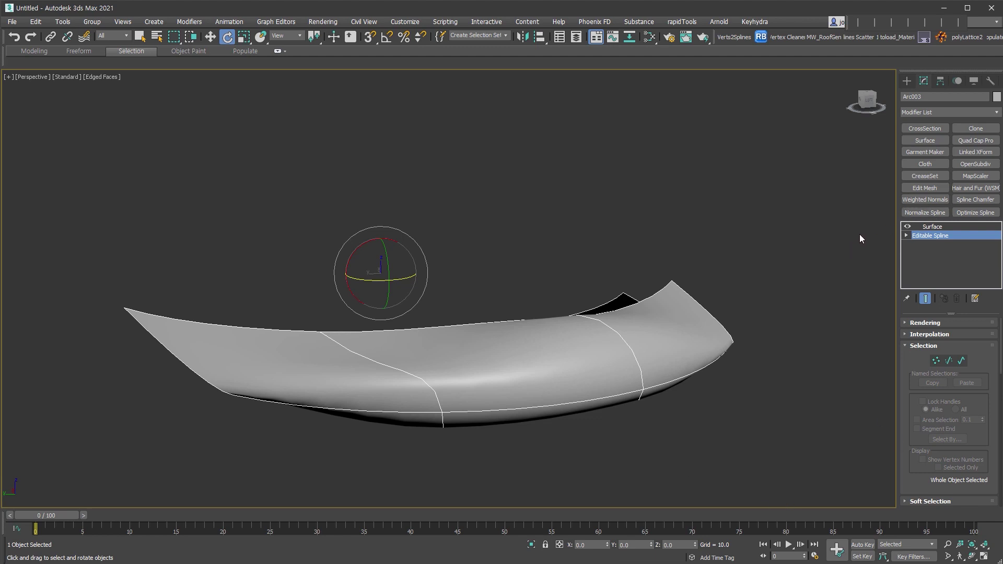
Delete the surfaced arc object to clear the scene
click(930, 227)
click(908, 82)
key(Delete)
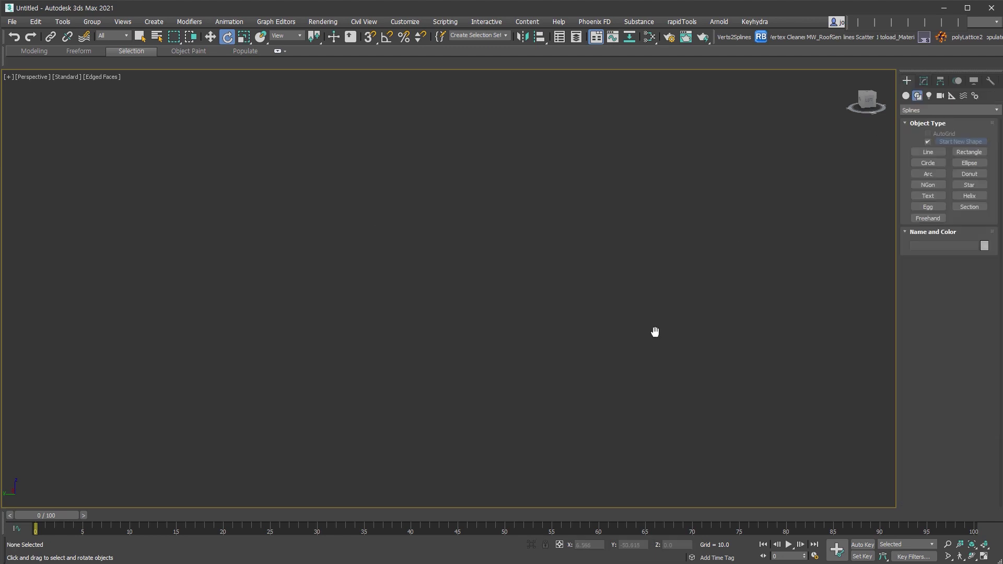
Draw a single large arc with a radius of about 113 across the empty viewport
click(928, 174)
drag(401, 170, 207, 449)
right_click(208, 449)
drag(667, 142, 154, 359)
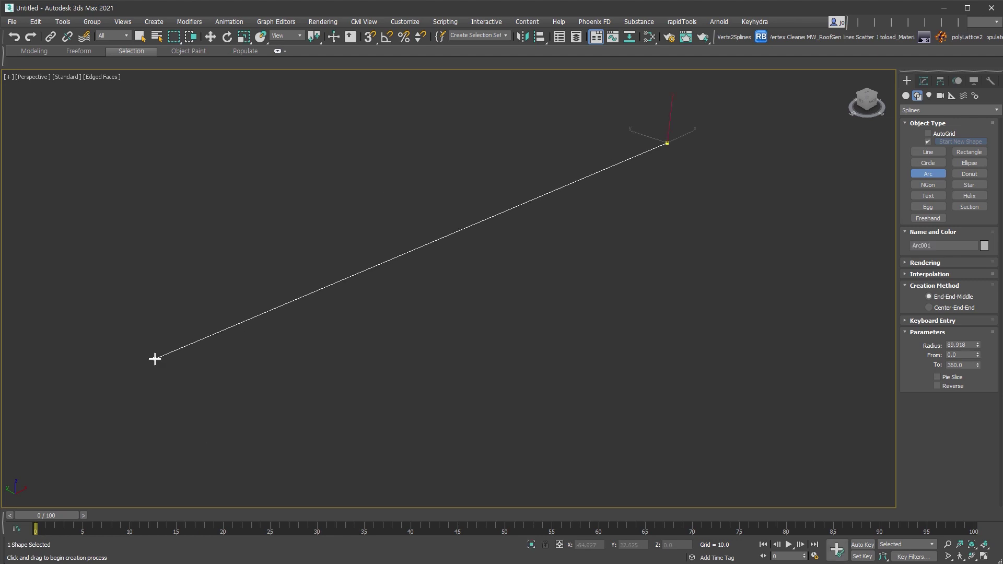
click(410, 343)
key(e)
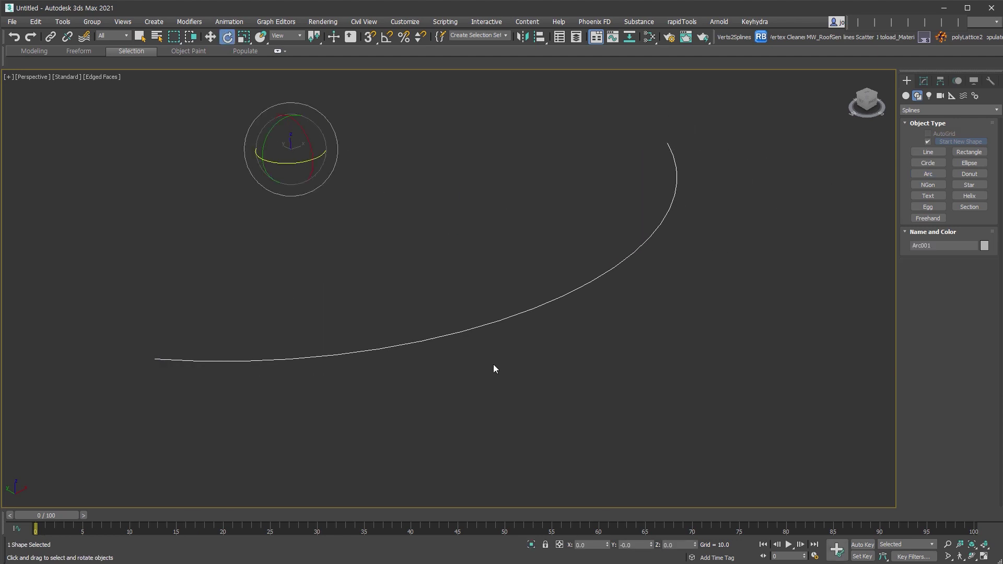
alt+middle_drag(499, 363, 589, 339)
Apply the SplineOffset modifier to the arc and set its mode to 3D
key(ctrl+m)
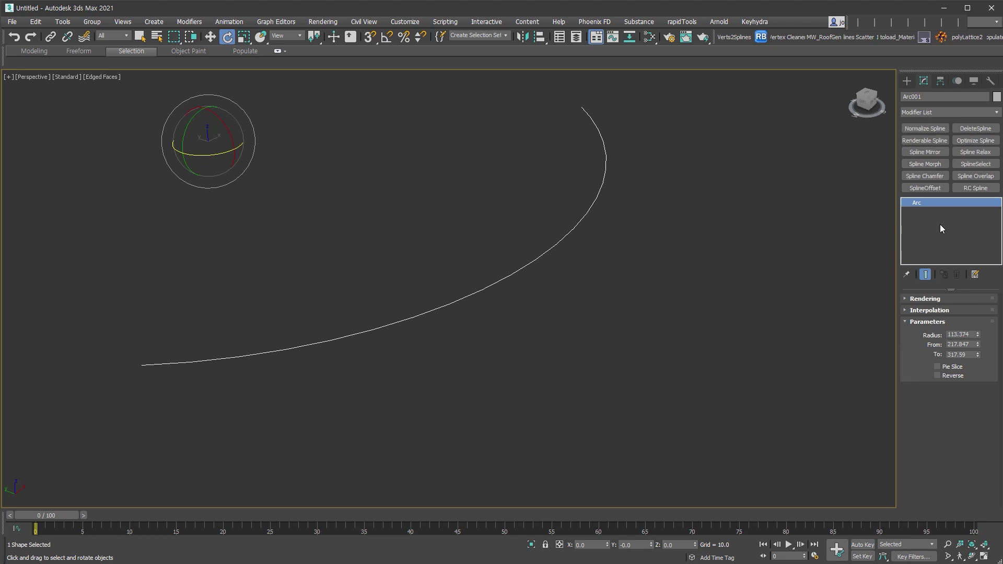
click(938, 189)
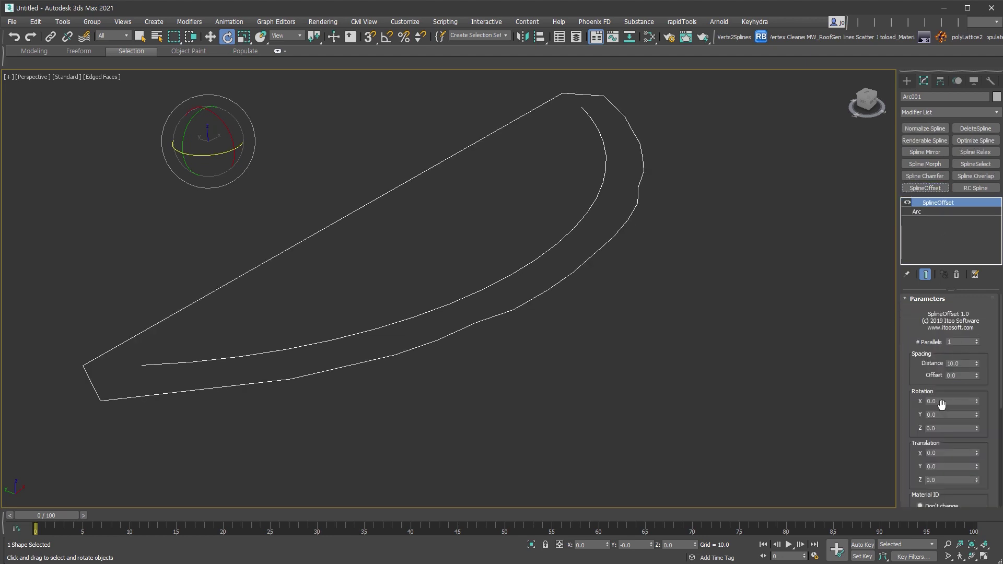
drag(976, 432, 980, 290)
click(982, 396)
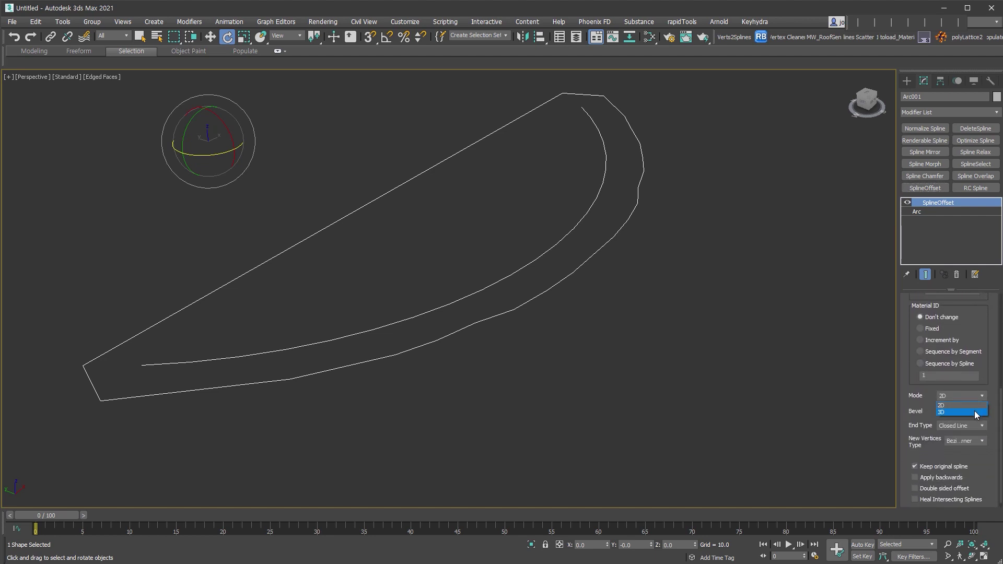
click(975, 412)
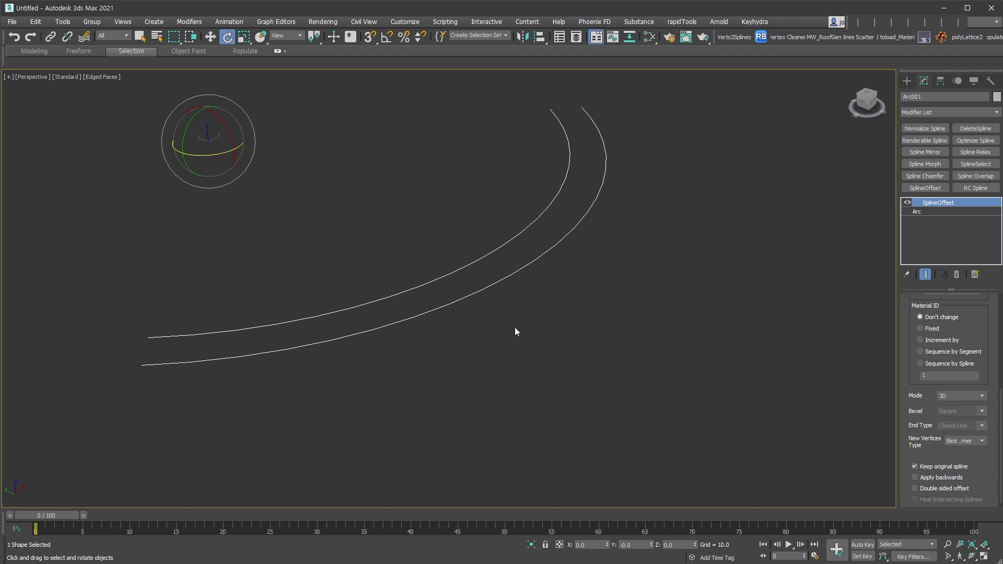
Set the SplineOffset distance to -15.9 and the number of parallels to 2
drag(980, 313, 972, 543)
drag(976, 363, 987, 360)
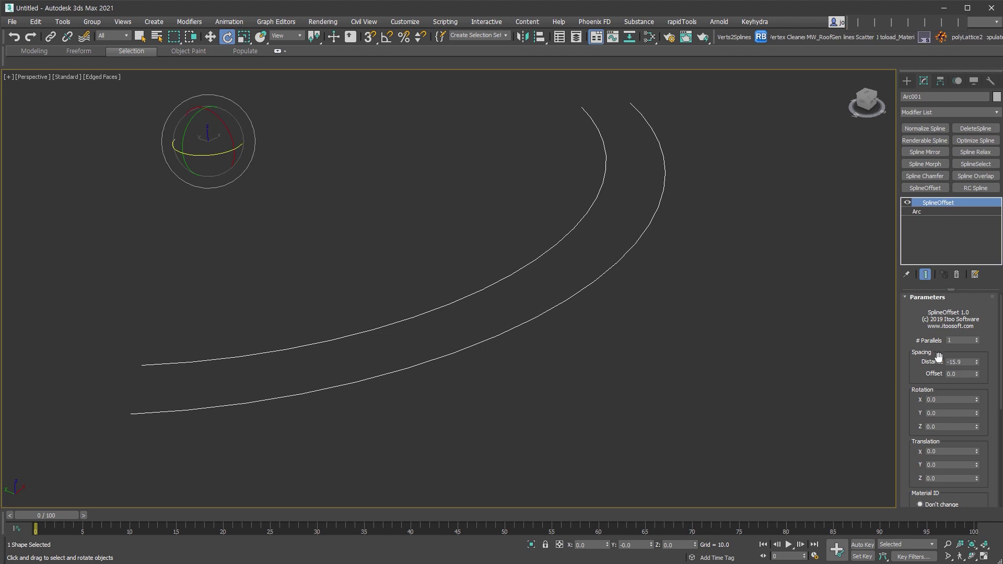
click(976, 339)
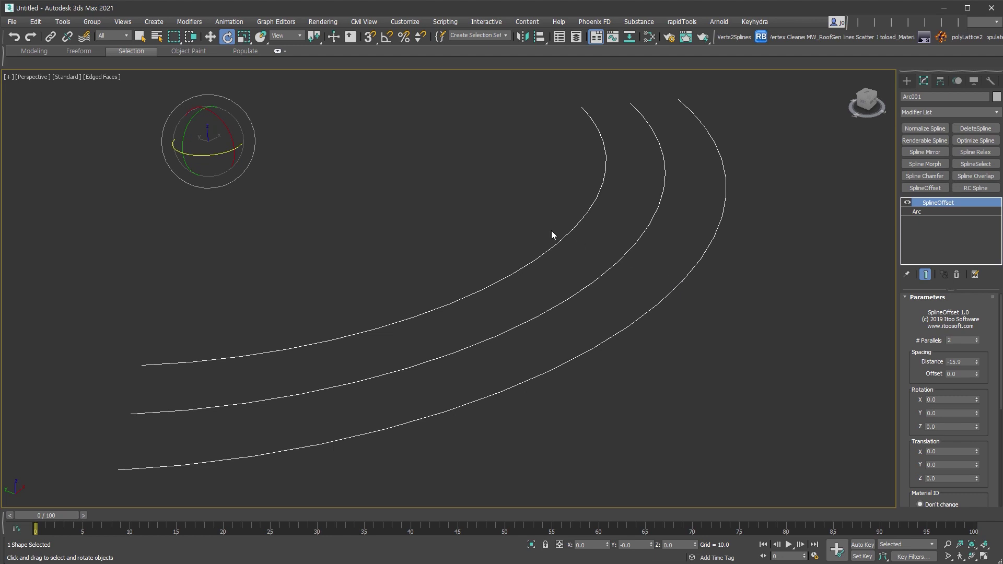
Apply Normalize Spline to the offset arcs, show the knots and normalize by a knot count of 20
right_click(929, 110)
click(967, 200)
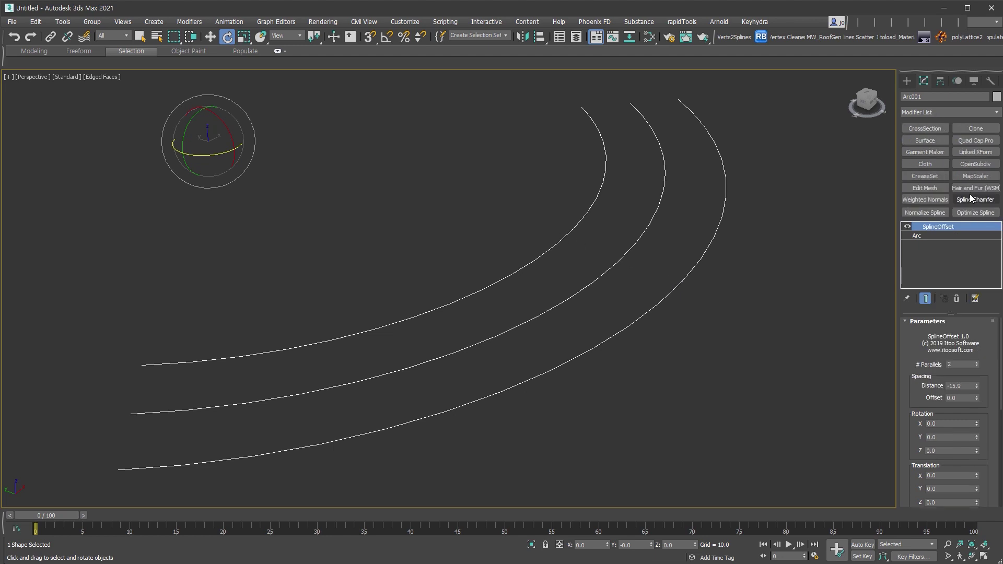
click(935, 216)
click(933, 334)
click(927, 369)
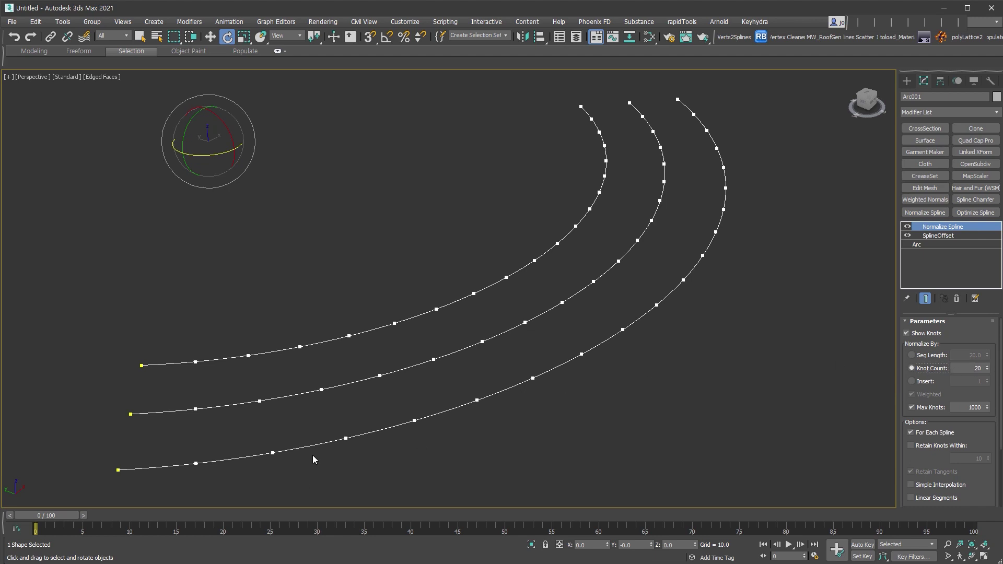
middle_drag(312, 455, 351, 385)
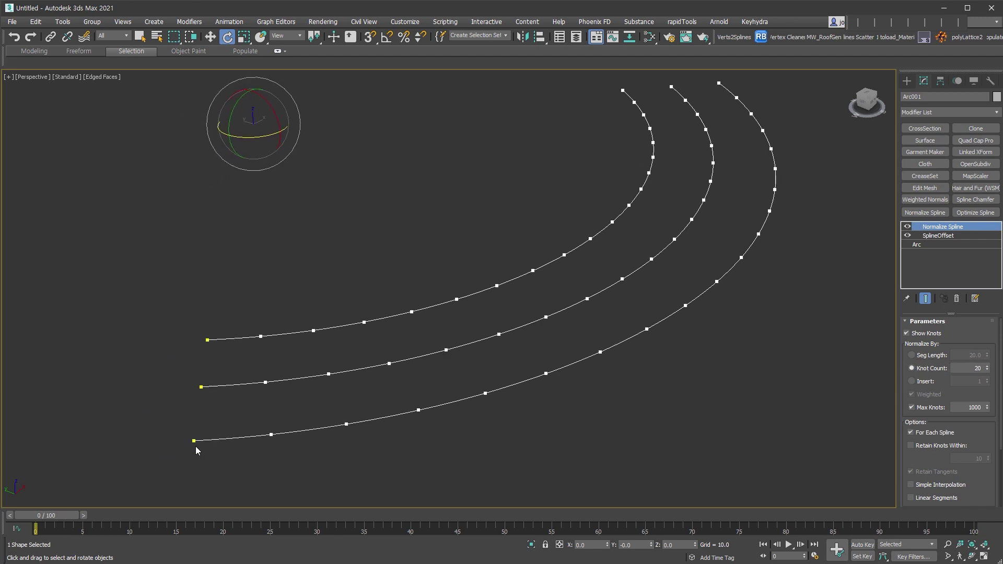
Convert the normalized arcs to an Editable Spline
right_click(634, 386)
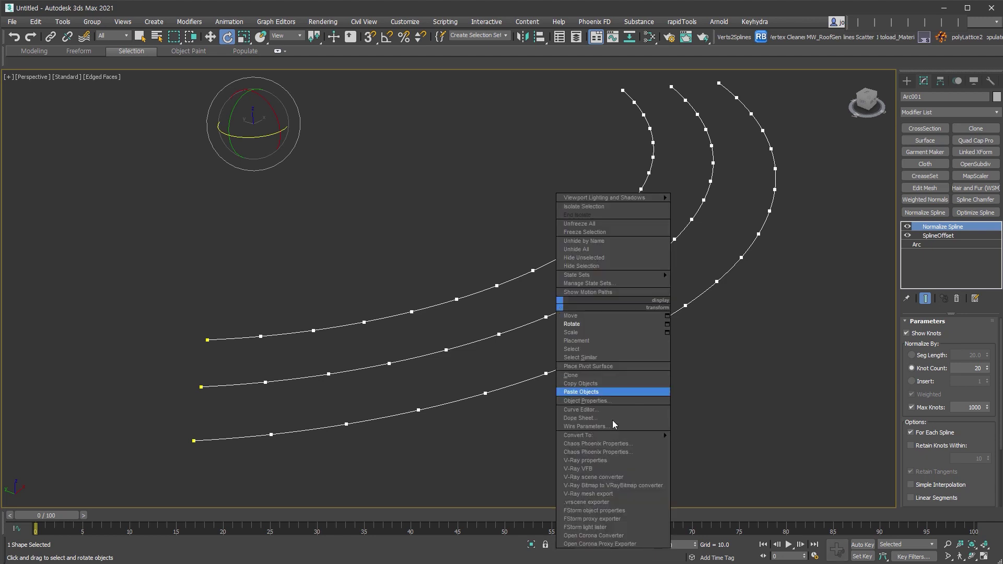
mouse_move(632, 435)
click(726, 436)
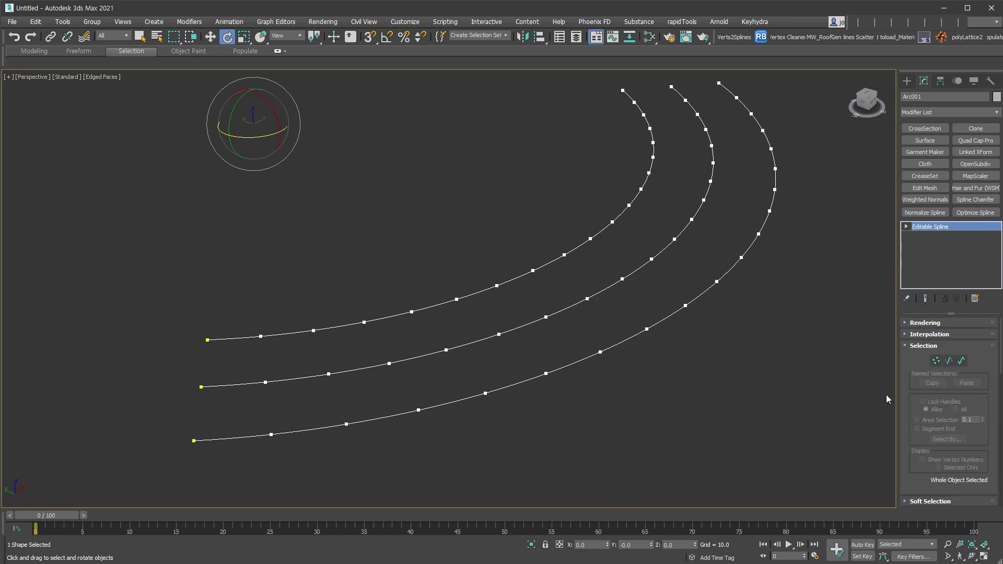
Raise the middle spline to a Z height of about 5.6 and return to object level
click(663, 248)
alt+middle_drag(646, 293, 628, 240)
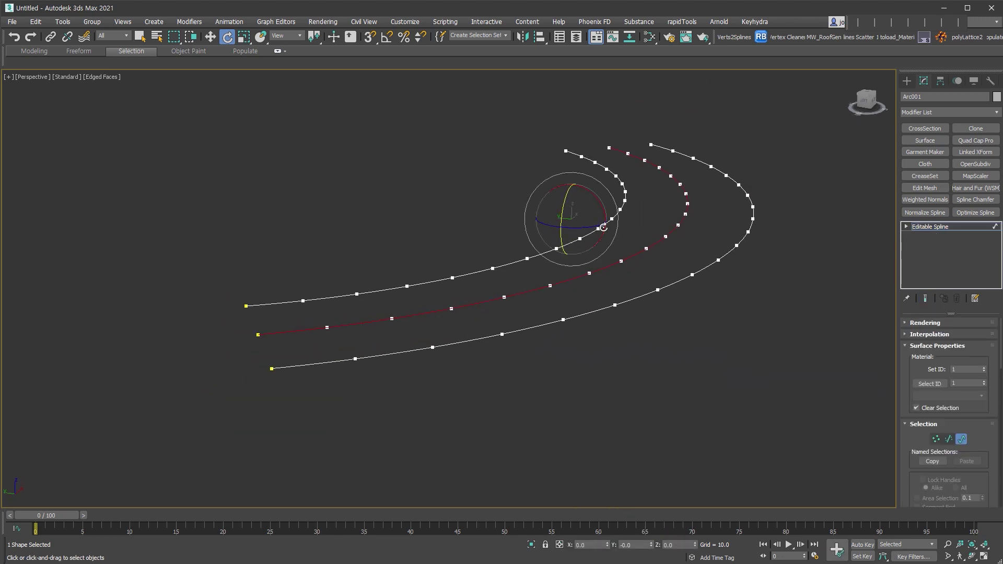
key(w)
drag(577, 201, 577, 176)
alt+middle_drag(577, 176, 650, 325)
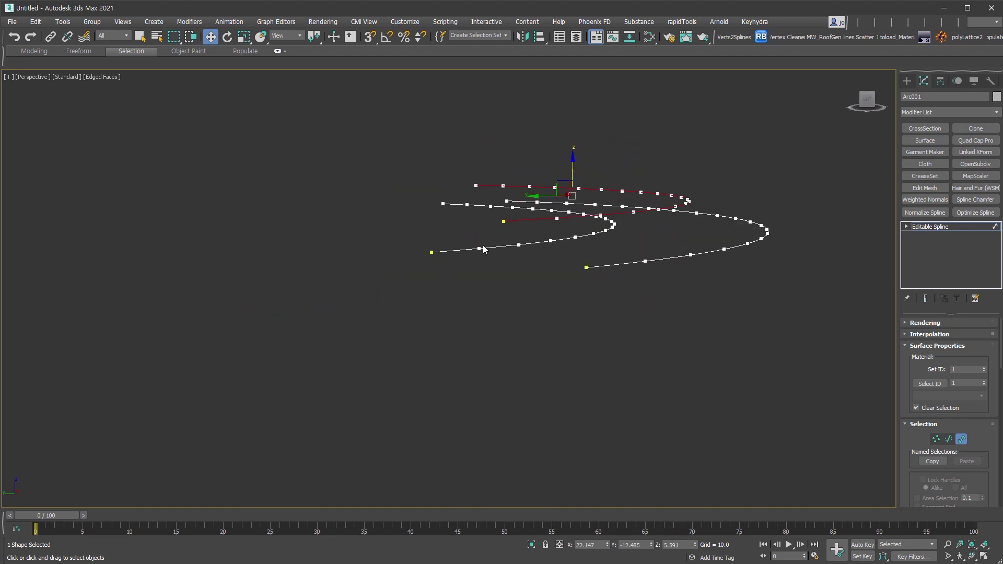
alt+middle_drag(681, 262, 972, 246)
click(963, 226)
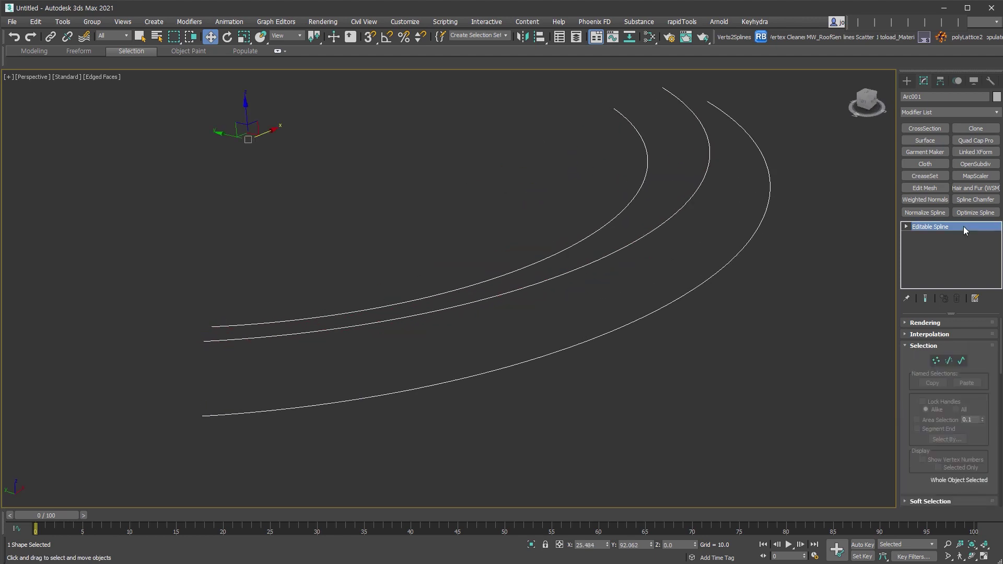
Apply the CrossSection modifier to the three splines, compare its spline options and settle on Bezier
click(925, 128)
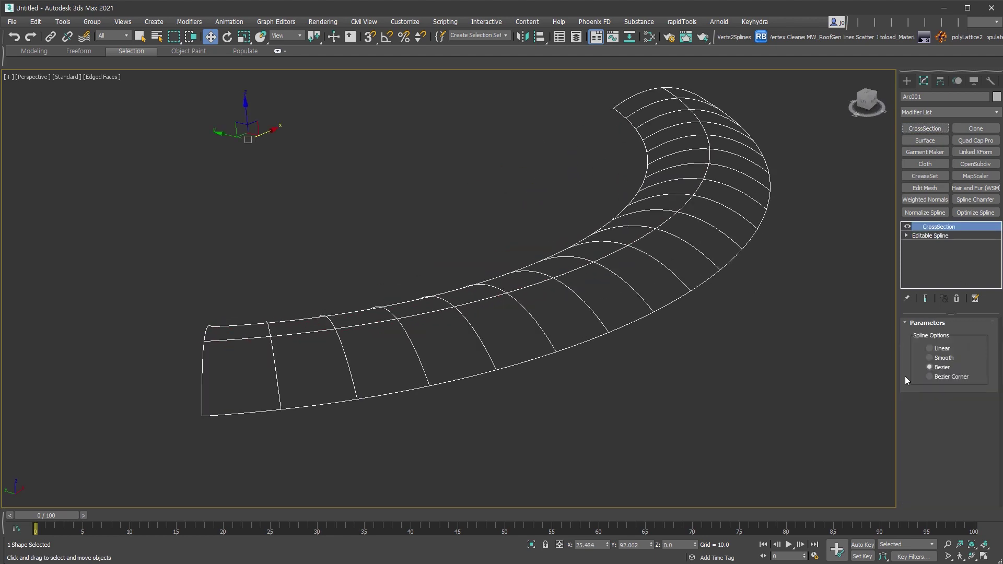
click(943, 359)
click(947, 368)
alt+middle_drag(815, 316, 667, 190)
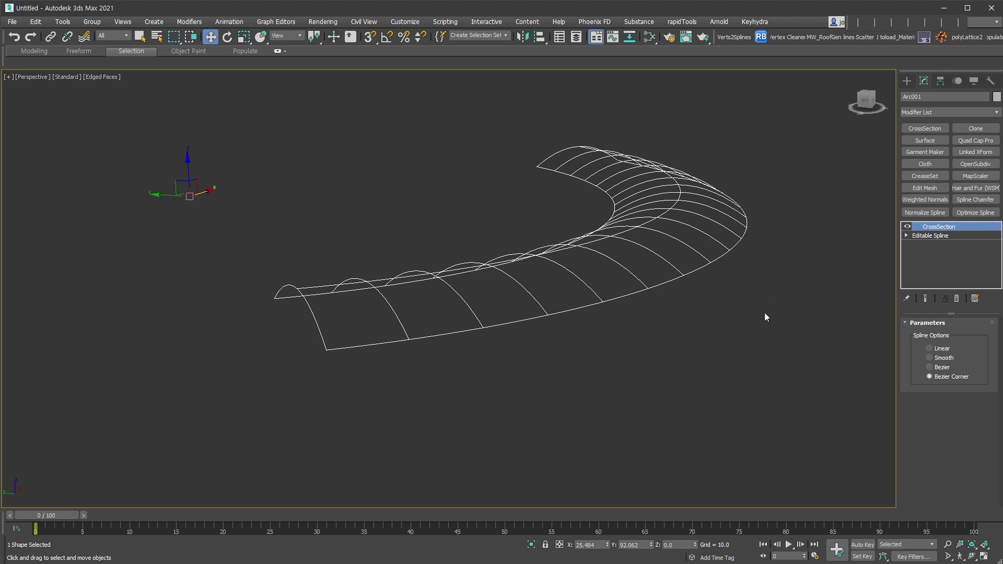
alt+middle_drag(704, 317, 698, 328)
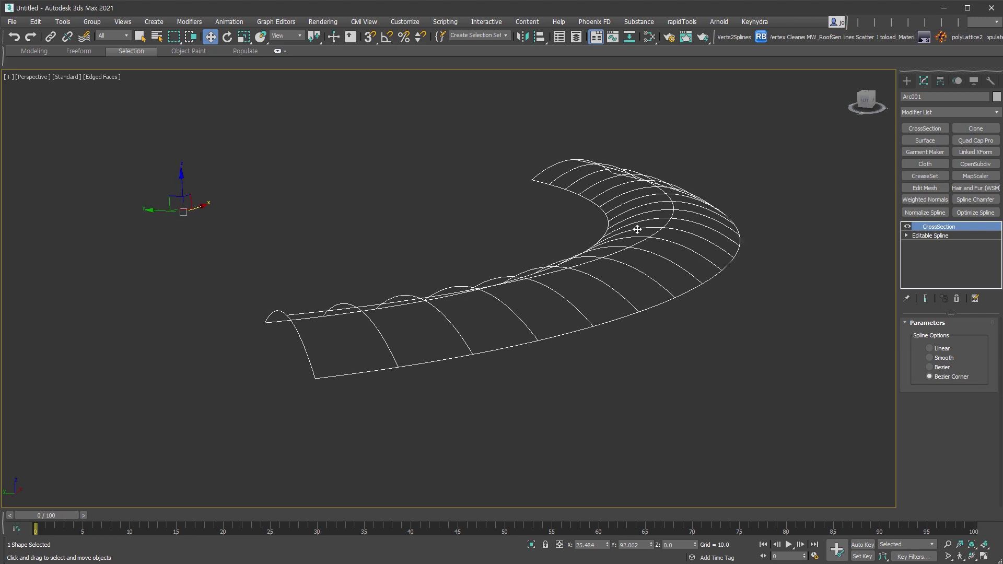
click(929, 348)
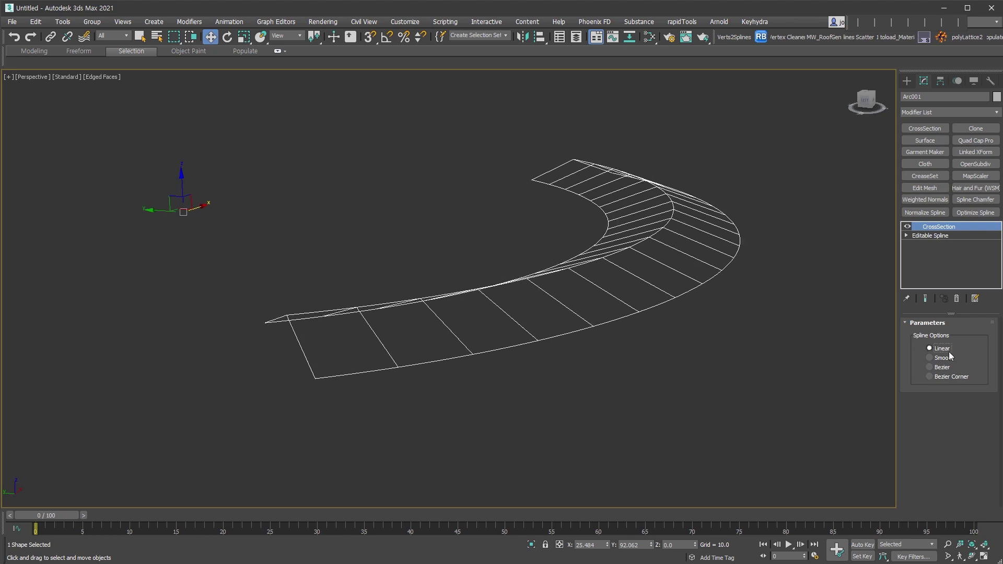
click(944, 358)
click(946, 368)
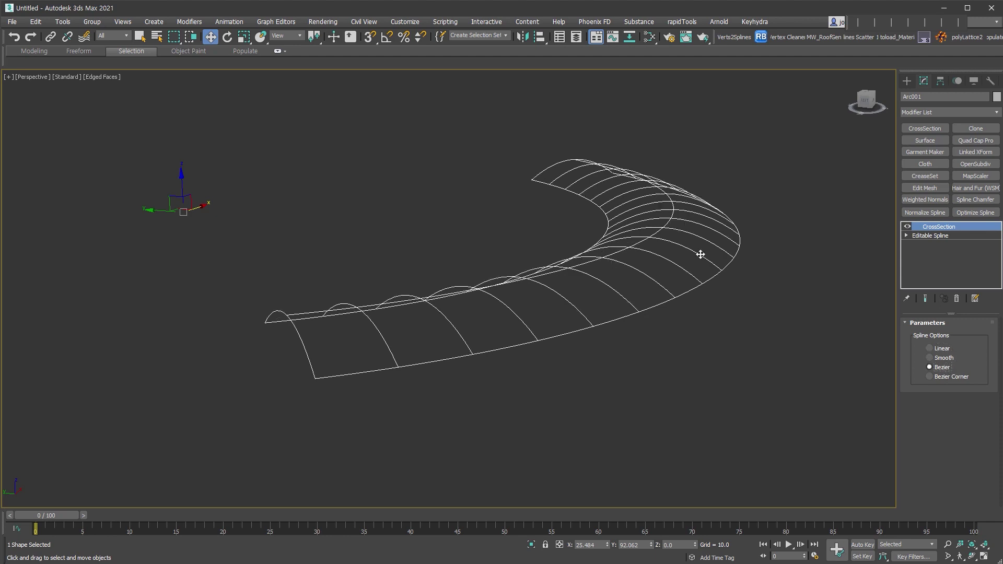
Convert the cross-sectioned splines to an Editable Spline
click(948, 360)
key(ctrl+z)
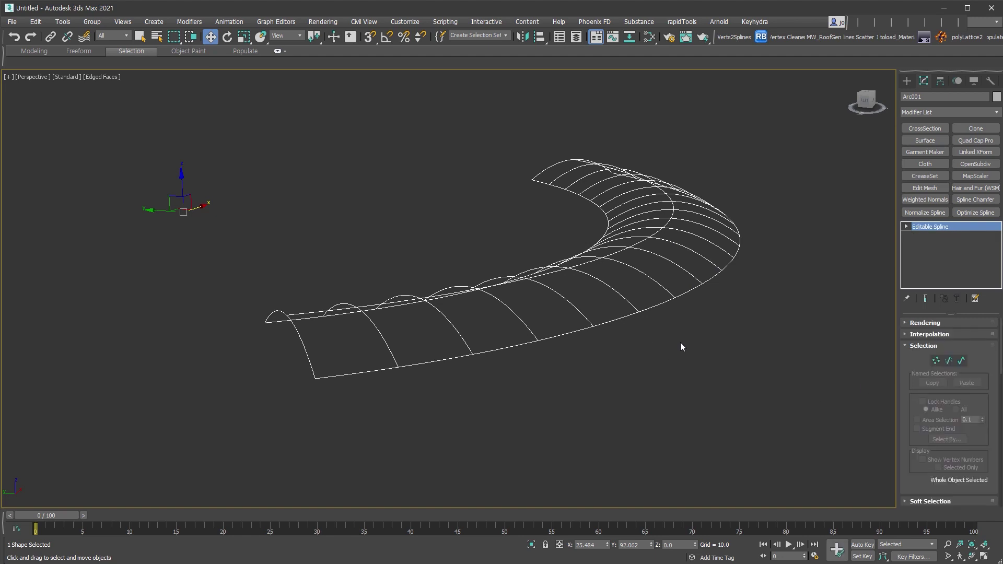
alt+middle_drag(682, 344, 679, 348)
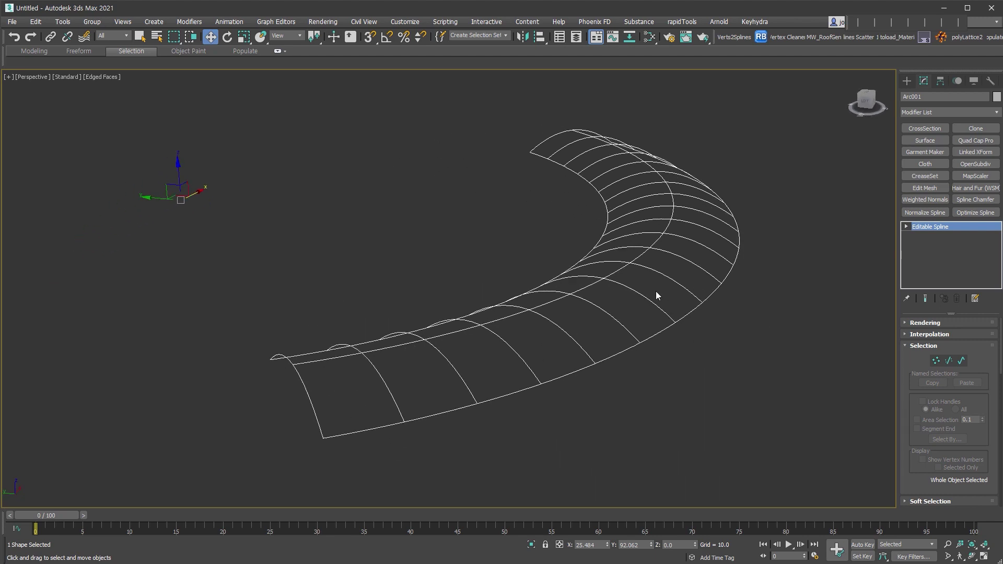
Clone the cross-sectioned spline in place as a copy
key(ctrl+v)
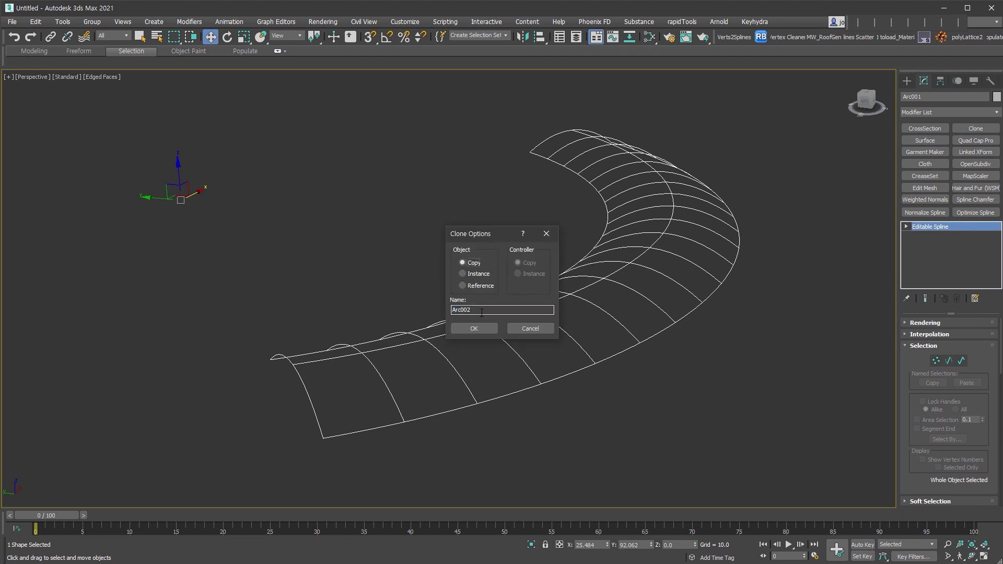
click(473, 328)
right_click(649, 232)
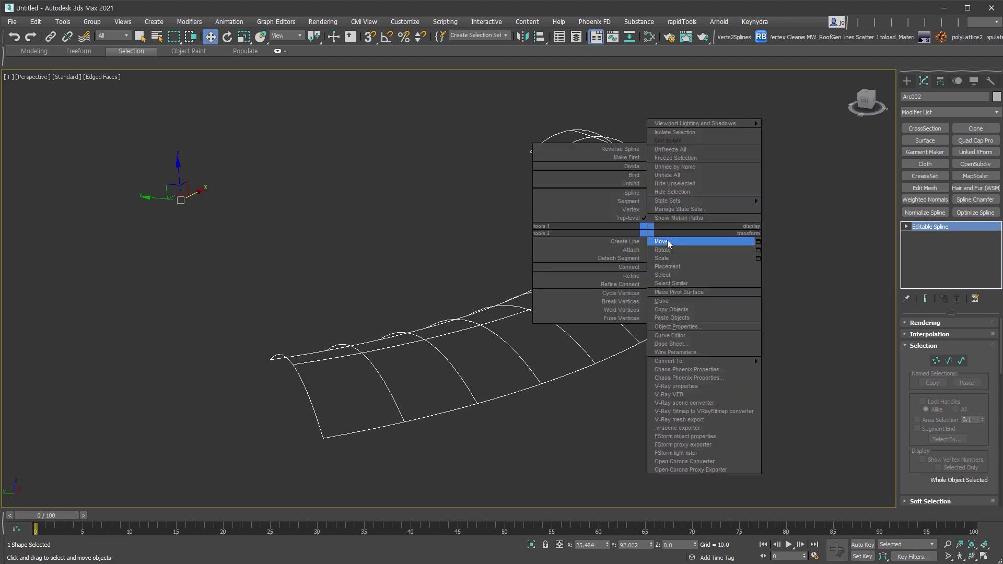
Select the cloned object's two outer lengthwise splines at spline level and enable Connect Copy
middle_drag(693, 342, 562, 285)
click(961, 360)
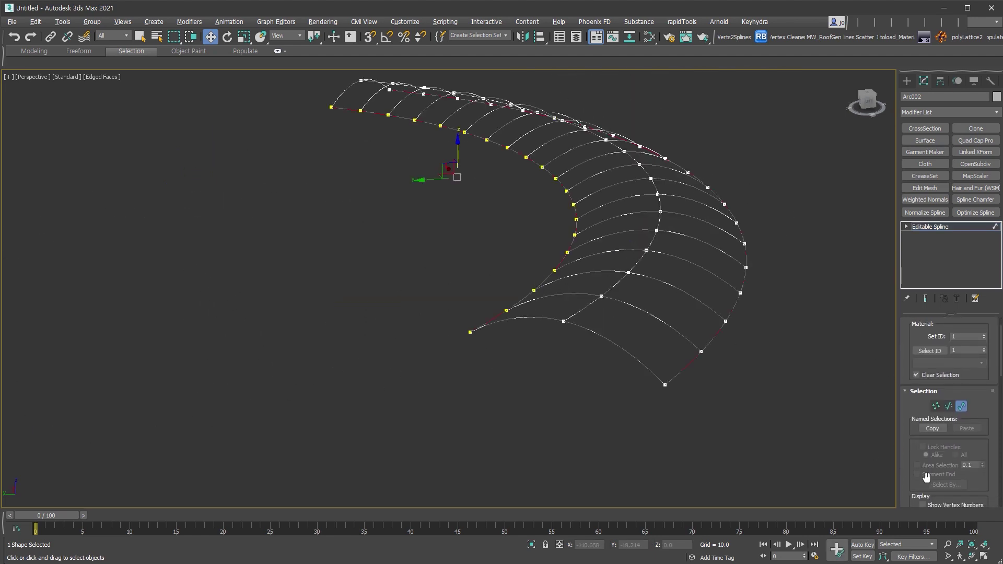
drag(920, 466, 942, 177)
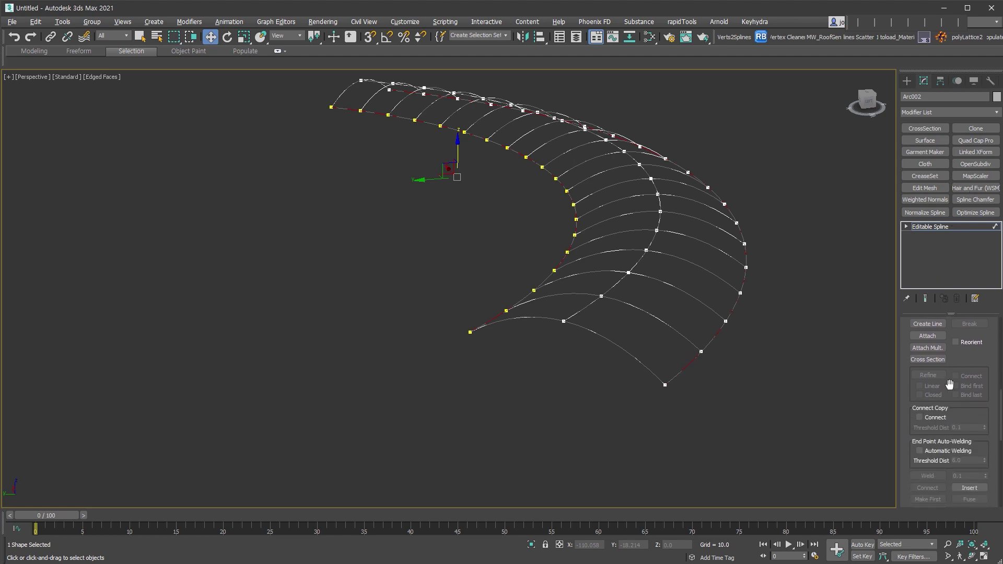
click(935, 421)
alt+middle_drag(548, 323, 499, 225)
shift+drag(463, 149, 474, 283)
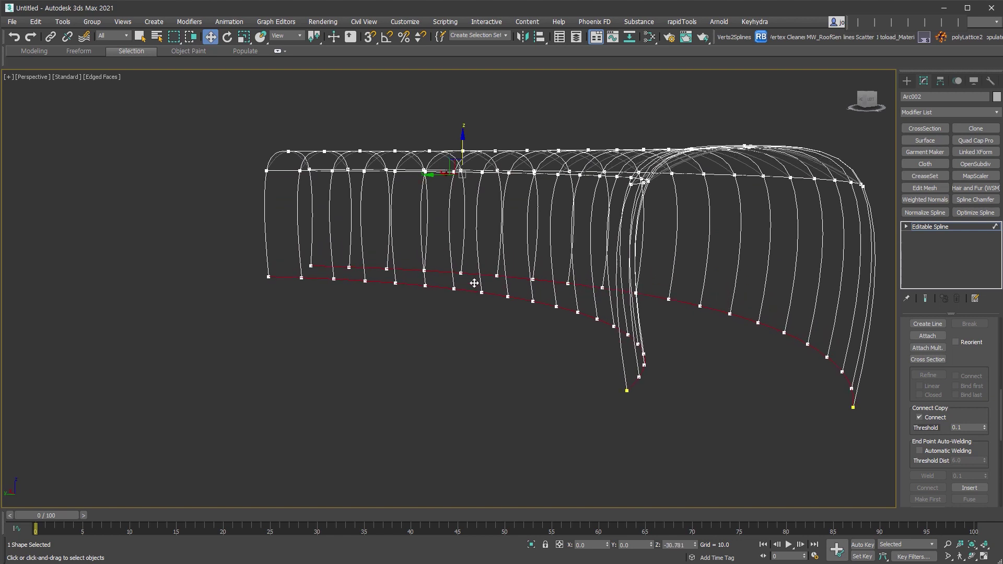
right_click(474, 281)
alt+middle_drag(475, 276, 605, 200)
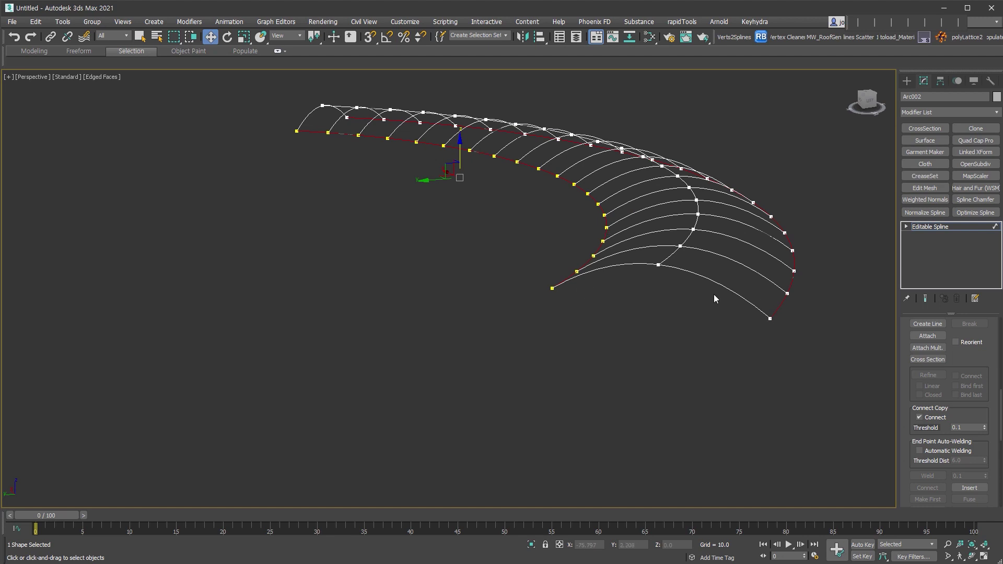
Convert all vertices of the cloned spline to Bezier Corner
click(907, 226)
click(925, 236)
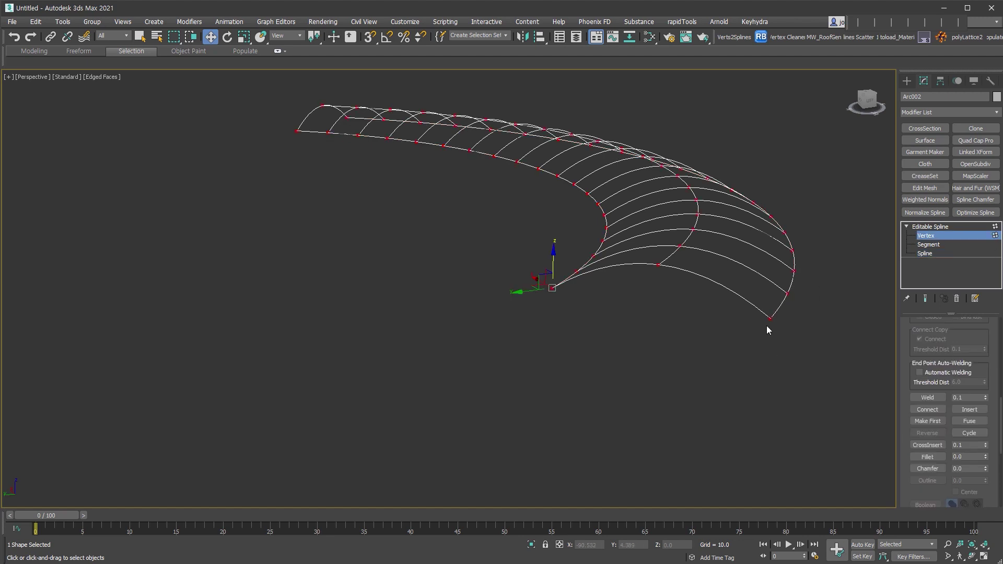
right_click(770, 317)
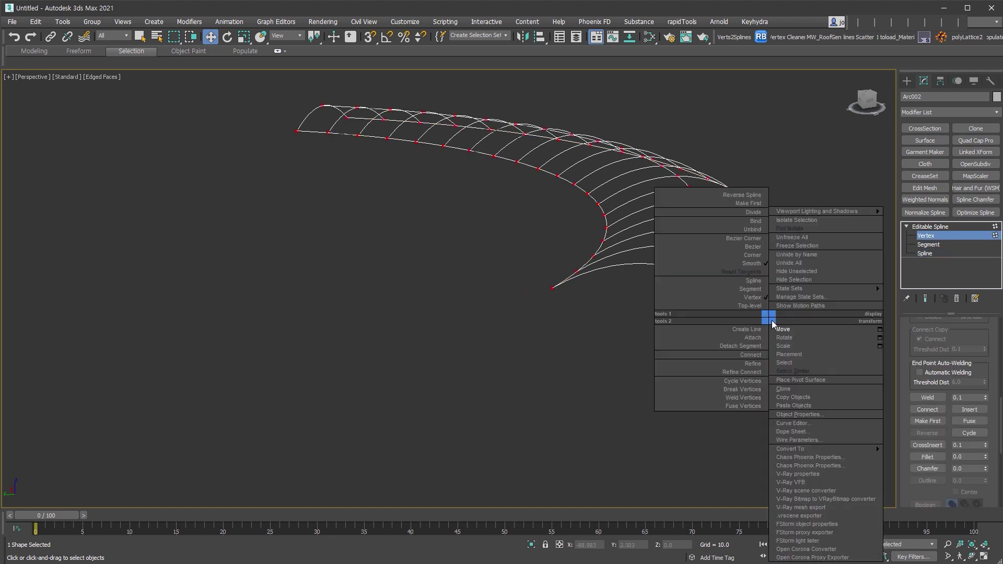
click(753, 239)
Copy the two outer splines about 29 units straight down with connecting segments, and delete the lower lengthwise copies
click(924, 254)
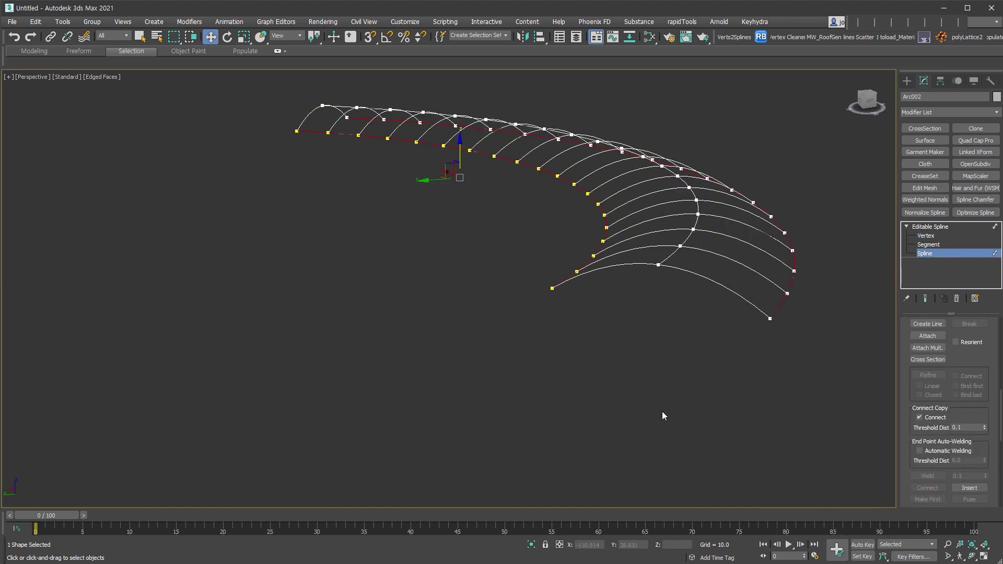
shift+drag(462, 169, 463, 278)
alt+middle_drag(463, 278, 616, 339)
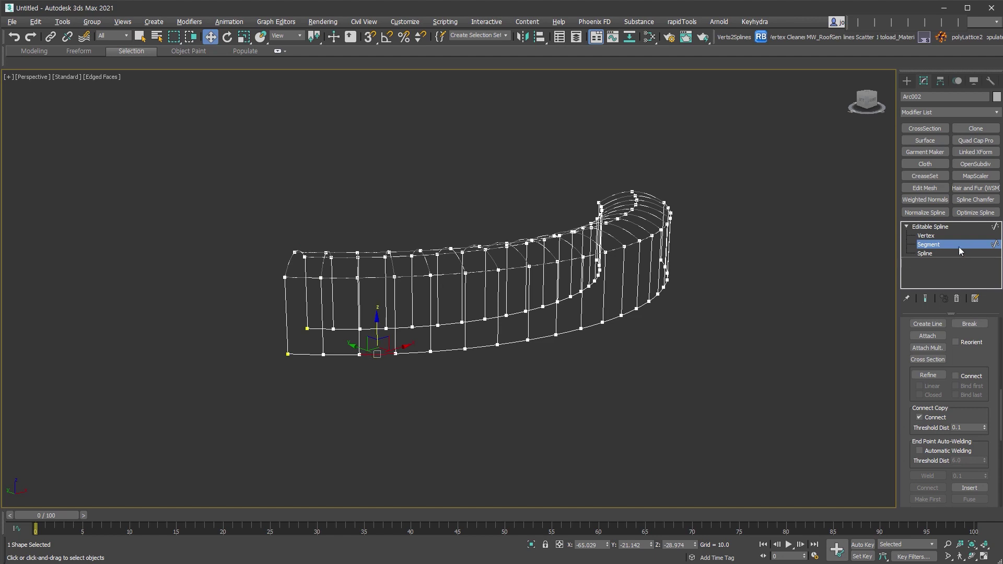
key(Delete)
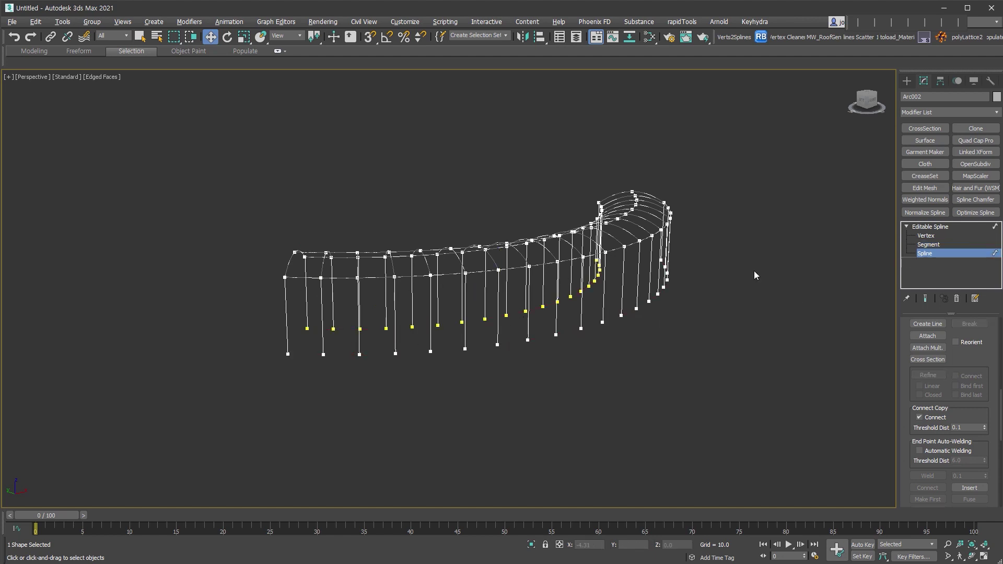
Delete the intermediate vertical segments along both sides, keeping only spaced pairs as support posts for the canopy
click(934, 248)
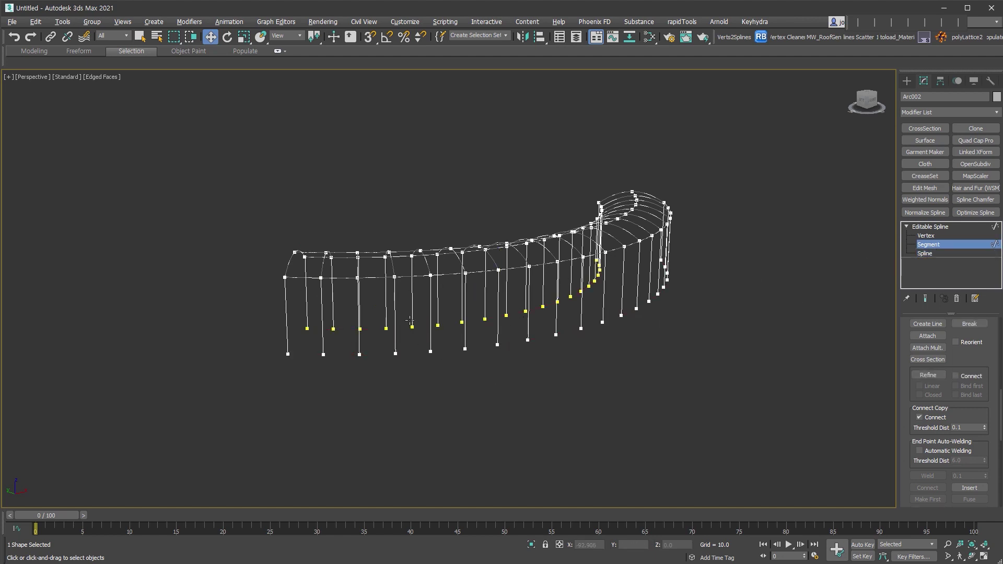
alt+middle_drag(407, 339, 413, 342)
drag(413, 342, 325, 313)
alt+middle_drag(418, 344, 495, 361)
key(Delete)
drag(570, 360, 454, 314)
key(Delete)
drag(692, 330, 568, 295)
key(Delete)
alt+middle_drag(306, 264, 658, 300)
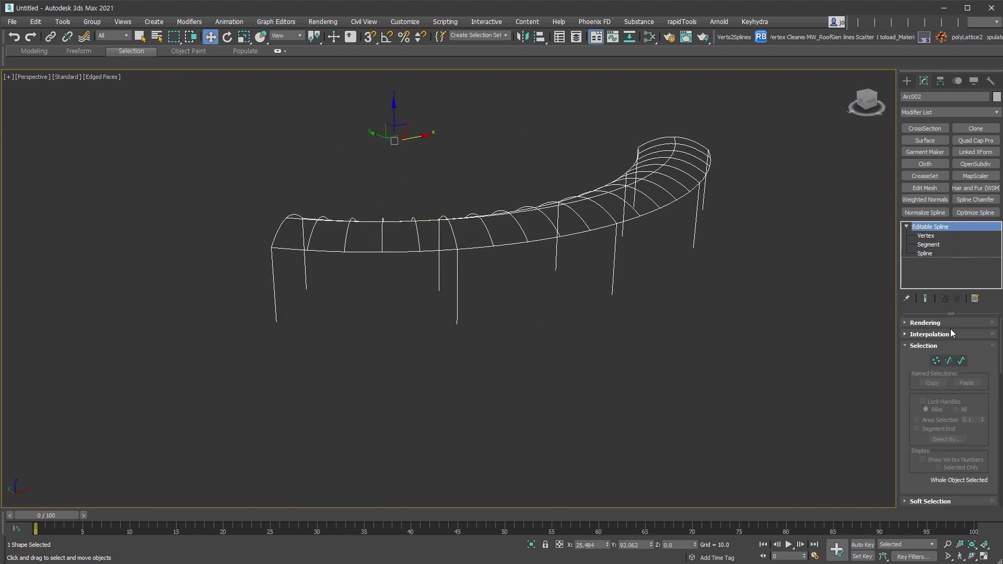
Enable the frame spline's rendering in renderer and viewport, and set its radial thickness to about 0.61
click(951, 327)
drag(910, 383, 912, 415)
click(931, 343)
scroll(398, 336, up, 10)
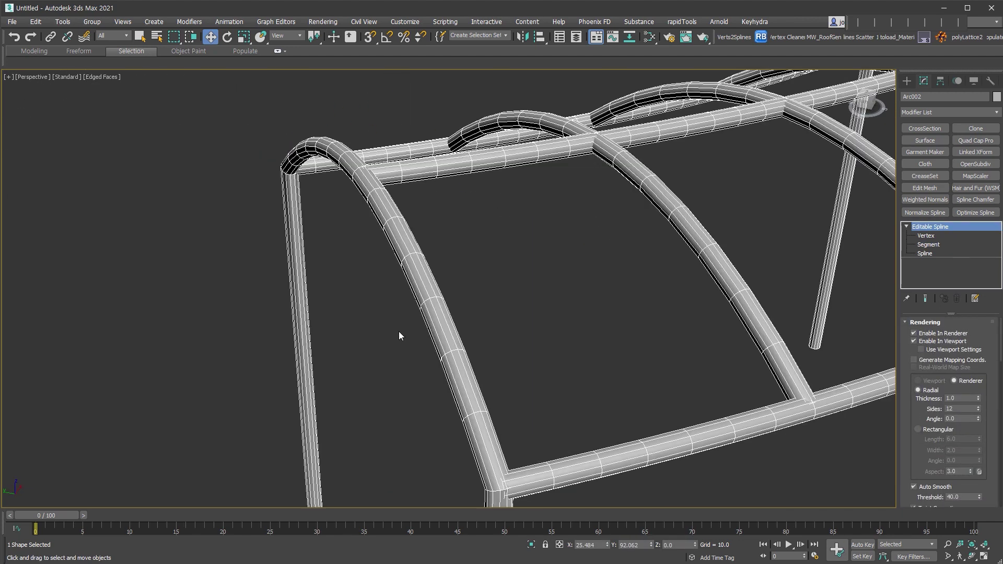
scroll(530, 459, down, 10)
drag(977, 398, 981, 419)
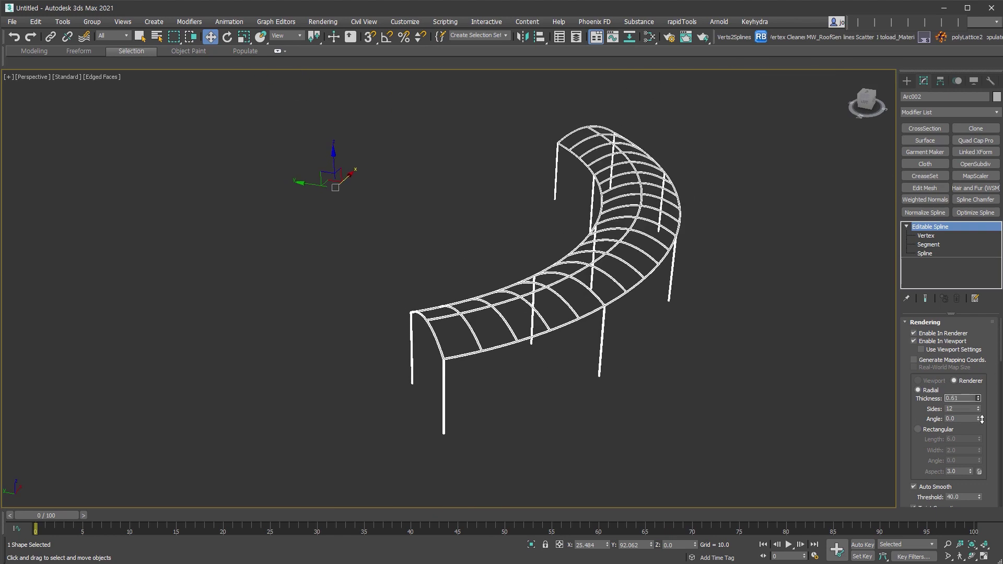
Apply the Surface modifier to the original cross-sectioned spline Arc001 and flip its normals
click(906, 80)
click(518, 340)
scroll(522, 342, up, 5)
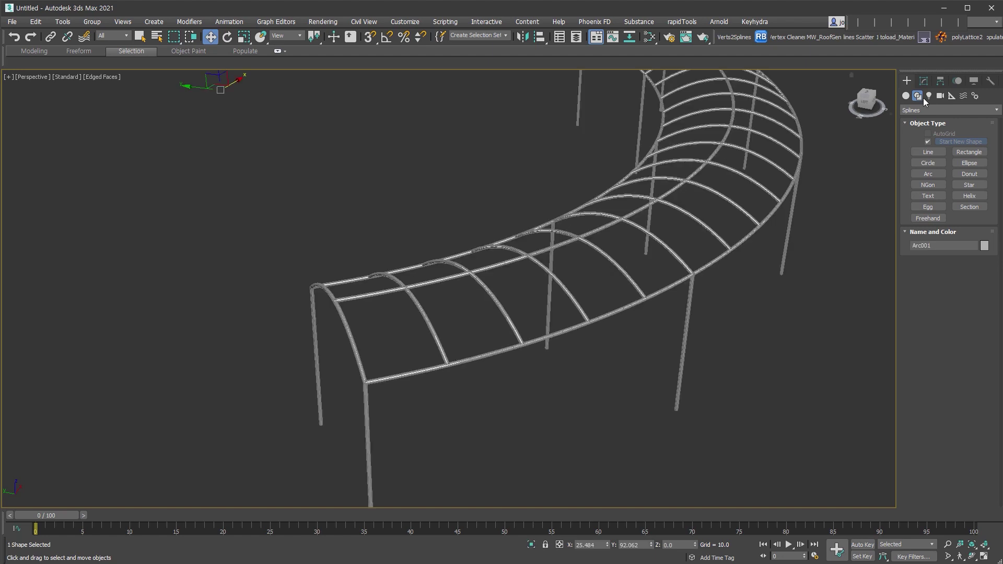
click(923, 81)
click(935, 142)
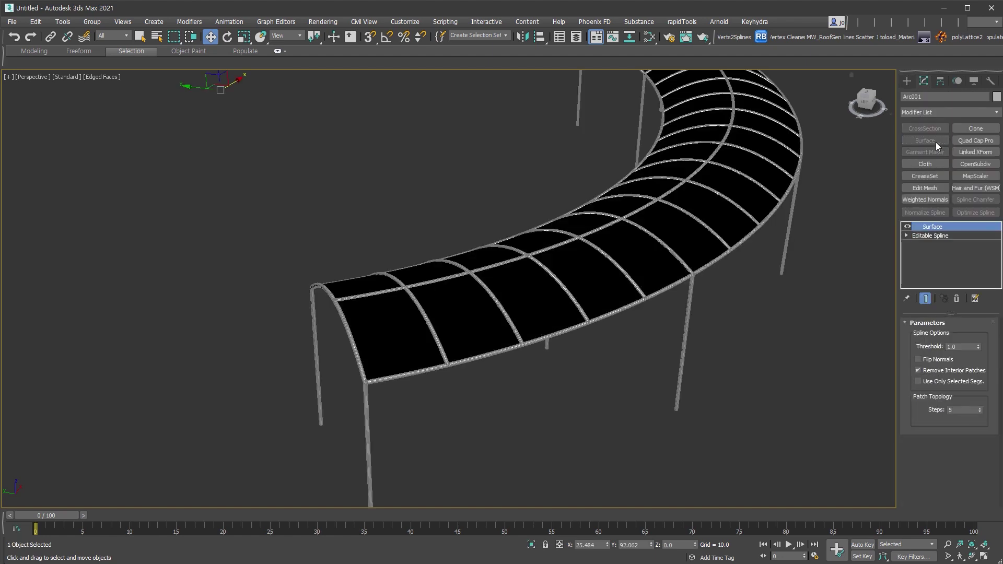
click(946, 360)
alt+middle_drag(720, 334, 734, 320)
scroll(662, 370, up, 3)
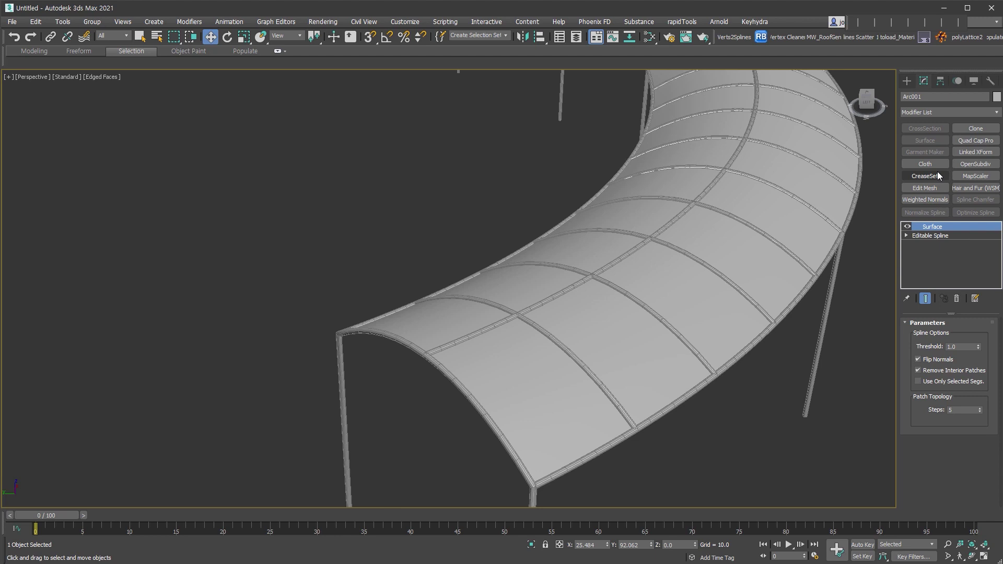
Add a Push modifier above Surface and set its push value to 0.4
key(p)
drag(991, 337, 989, 323)
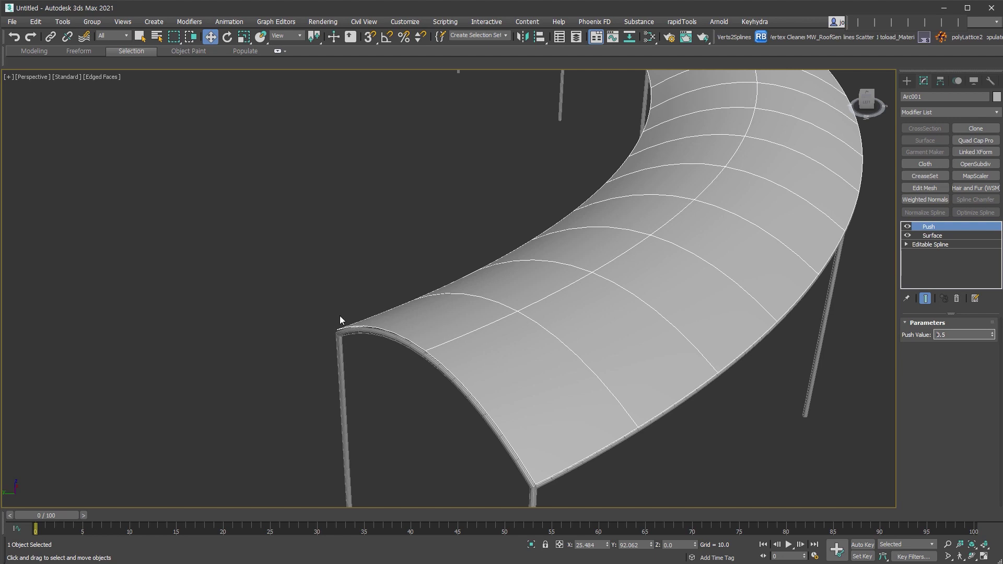
scroll(331, 320, up, 5)
drag(991, 335, 992, 342)
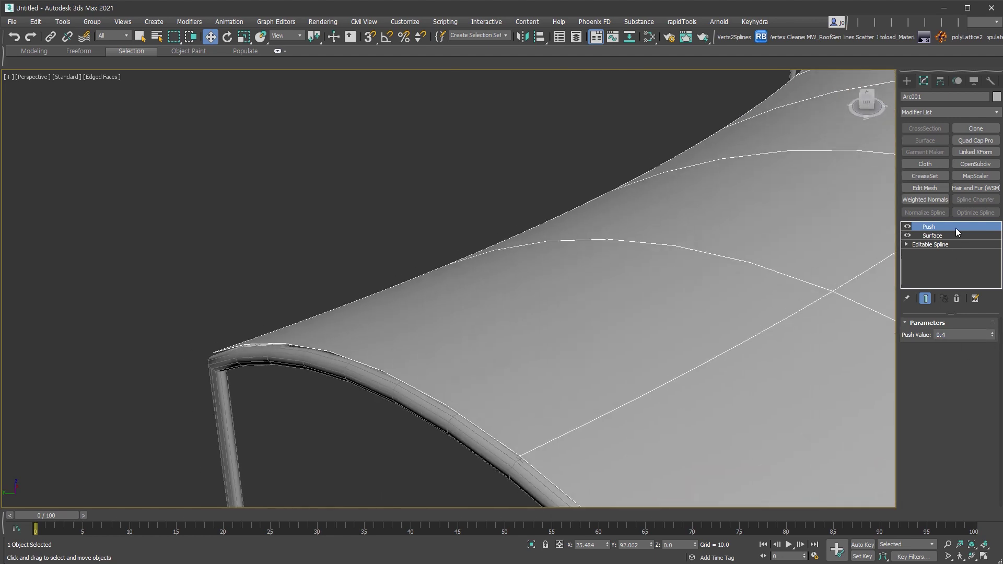
Set the Surface modifier's patch topology steps to 7 and return to the Push modifier
click(959, 236)
scroll(463, 331, down, 4)
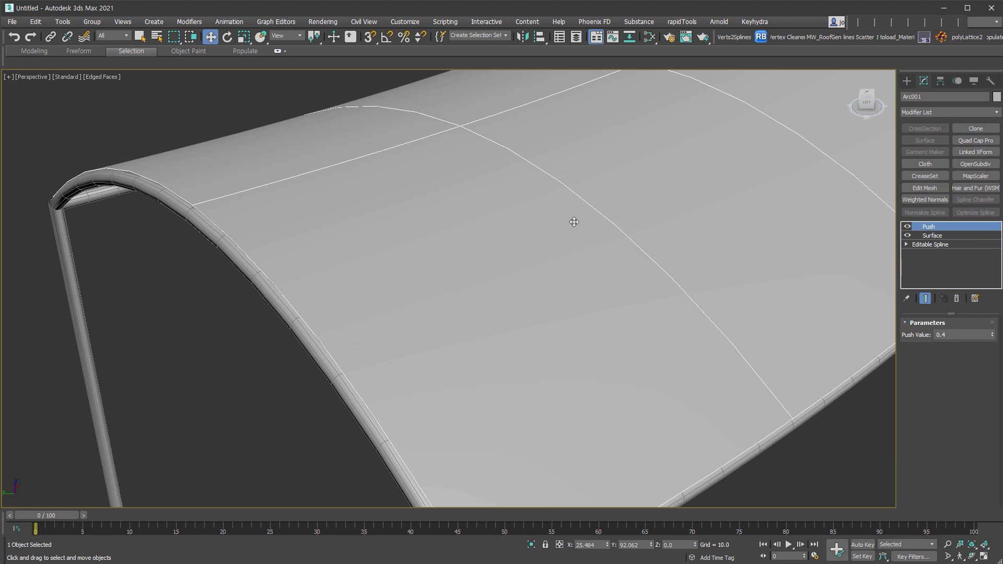
click(952, 236)
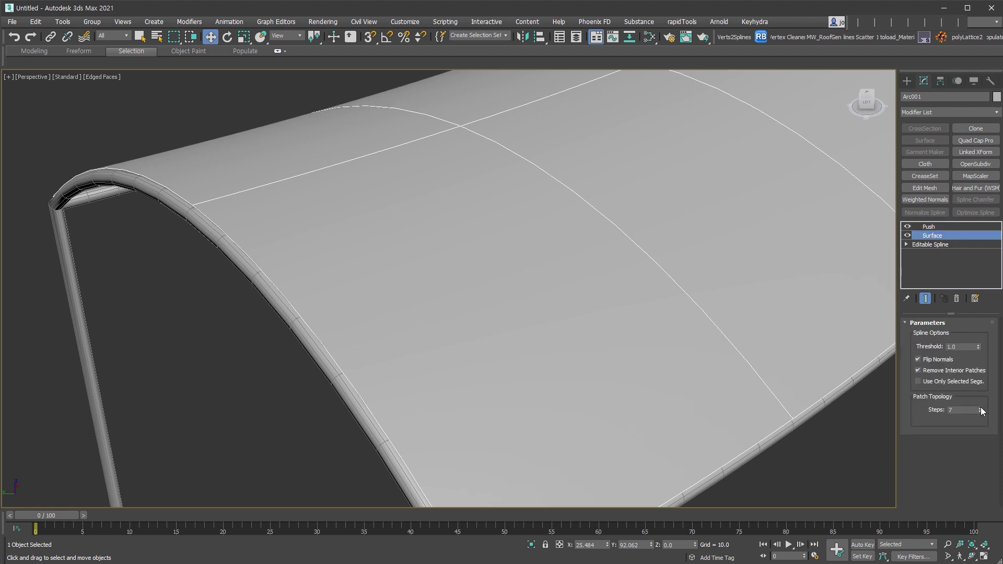
click(940, 226)
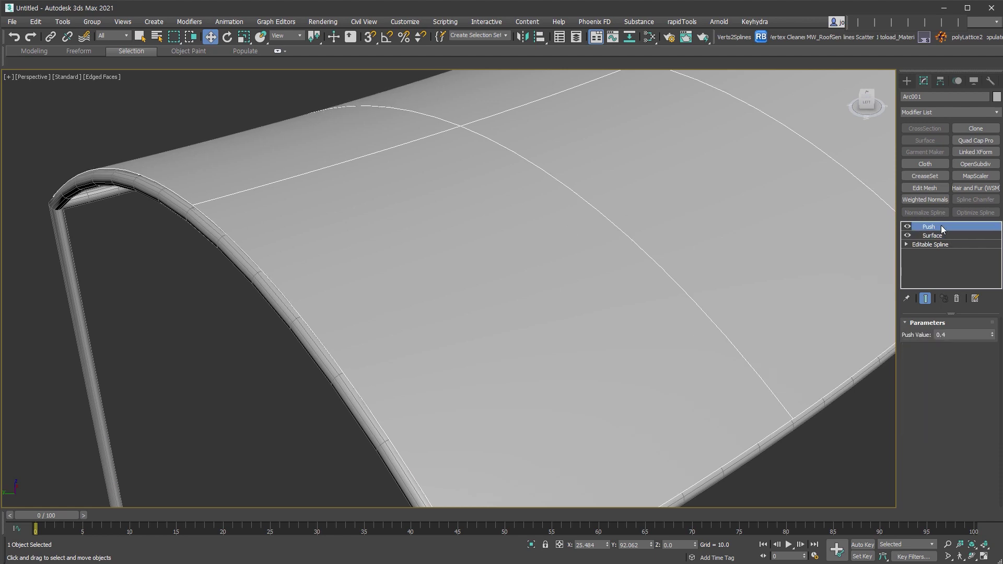
scroll(617, 319, down, 3)
scroll(617, 320, down, 5)
alt+middle_drag(661, 344, 685, 316)
scroll(705, 304, down, 4)
scroll(685, 316, up, 3)
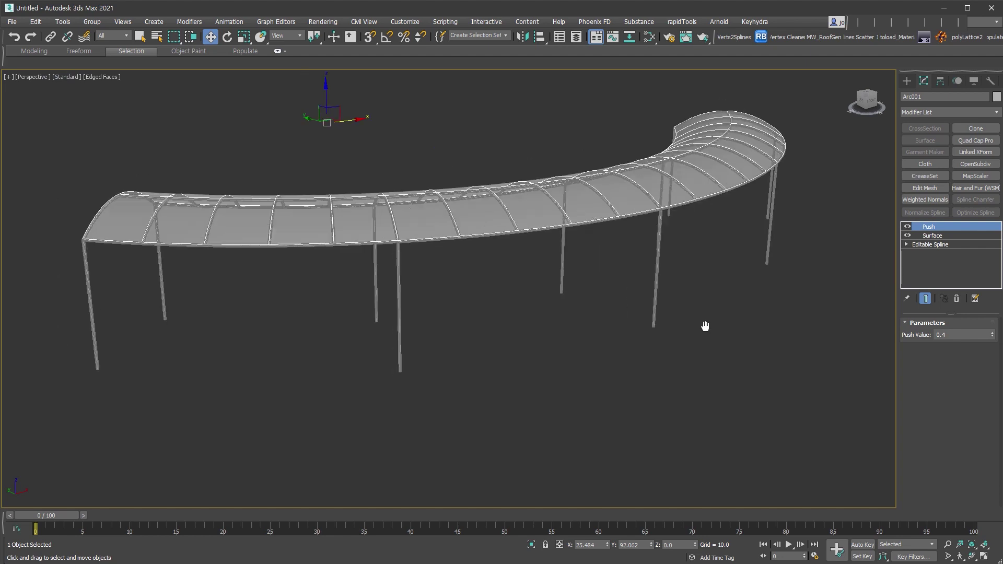